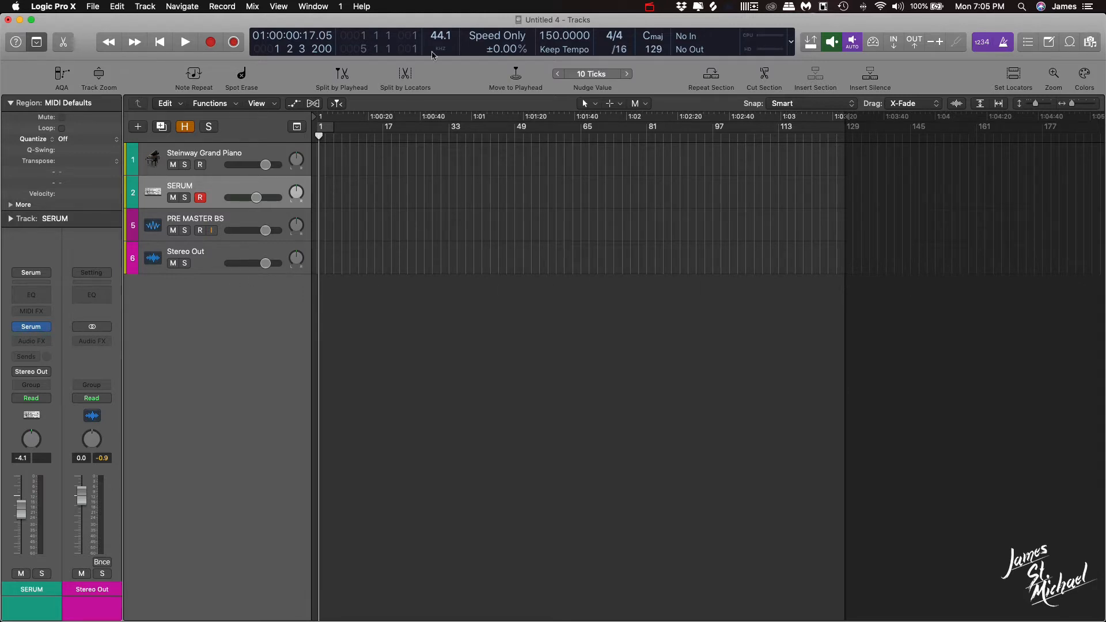
In the Smart Tempo project settings, set the Flex & Follow default for imported audio files to On + Align Bars
left_click(565, 53)
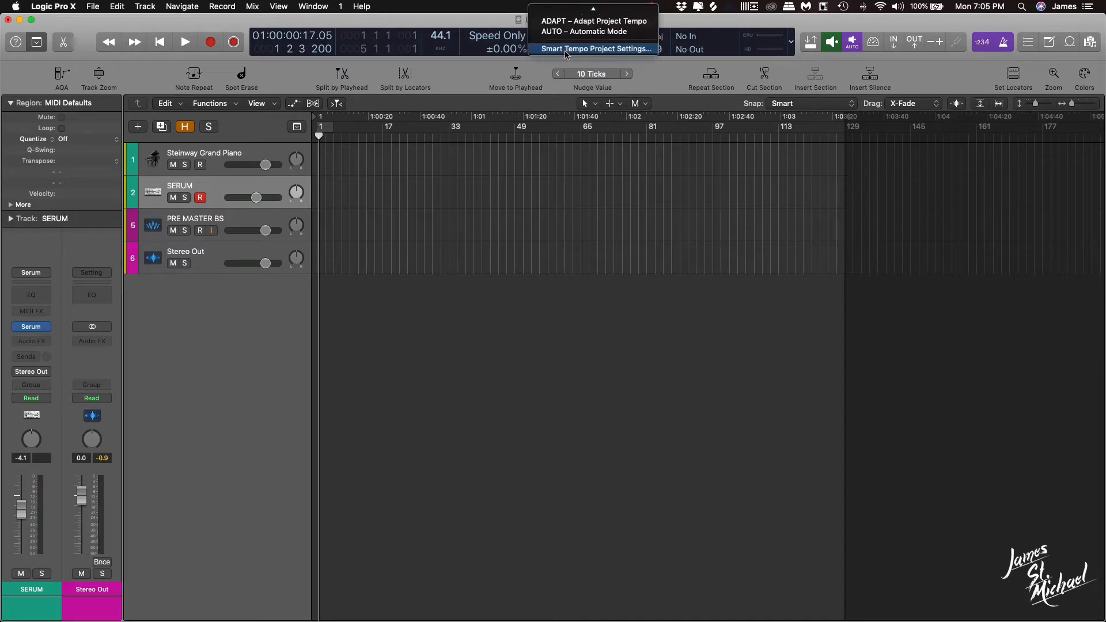
left_click(576, 49)
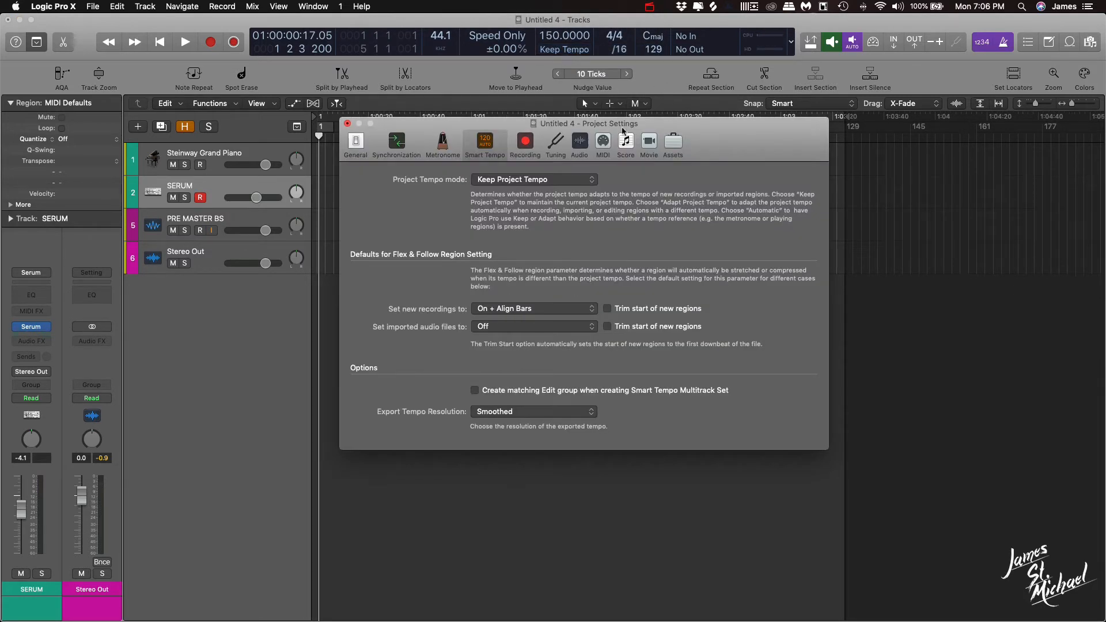
left_click(568, 53)
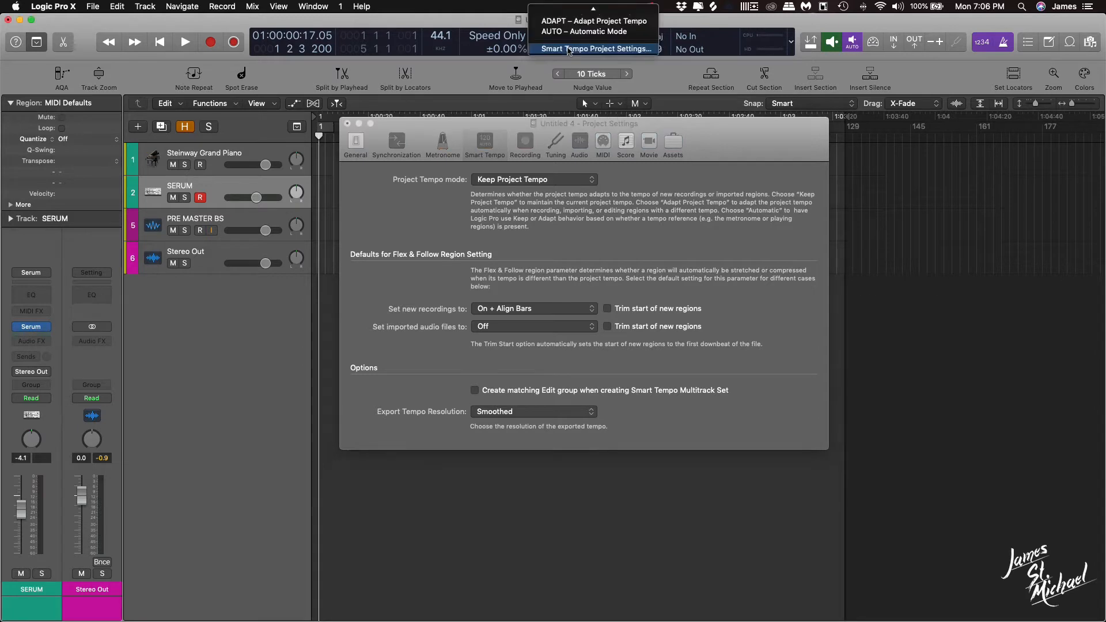
left_click(565, 56)
left_click(564, 55)
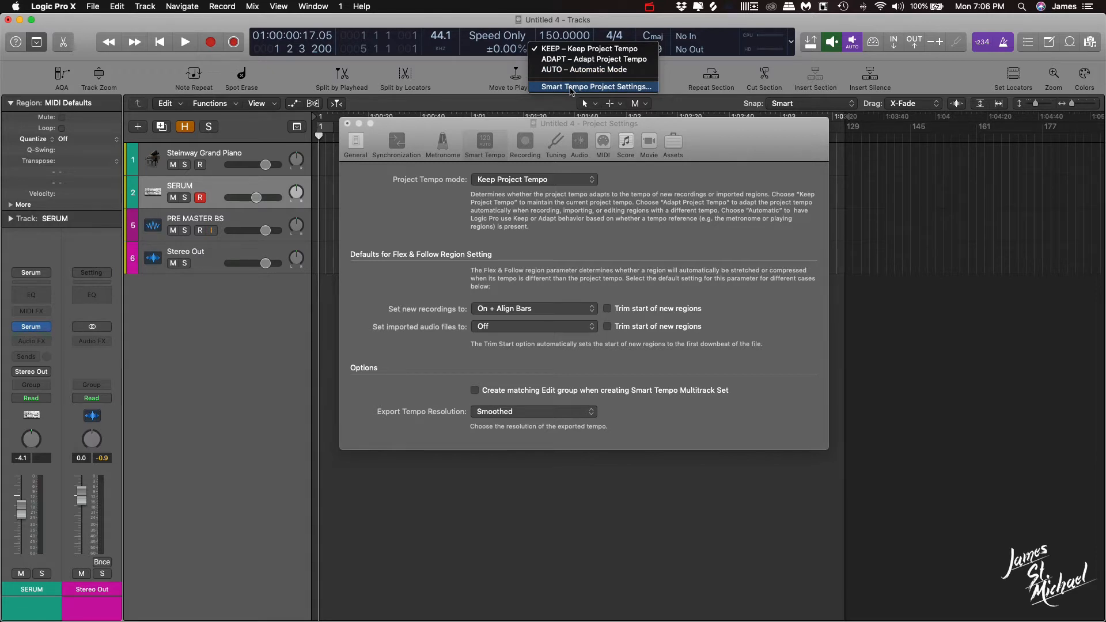
left_click(571, 88)
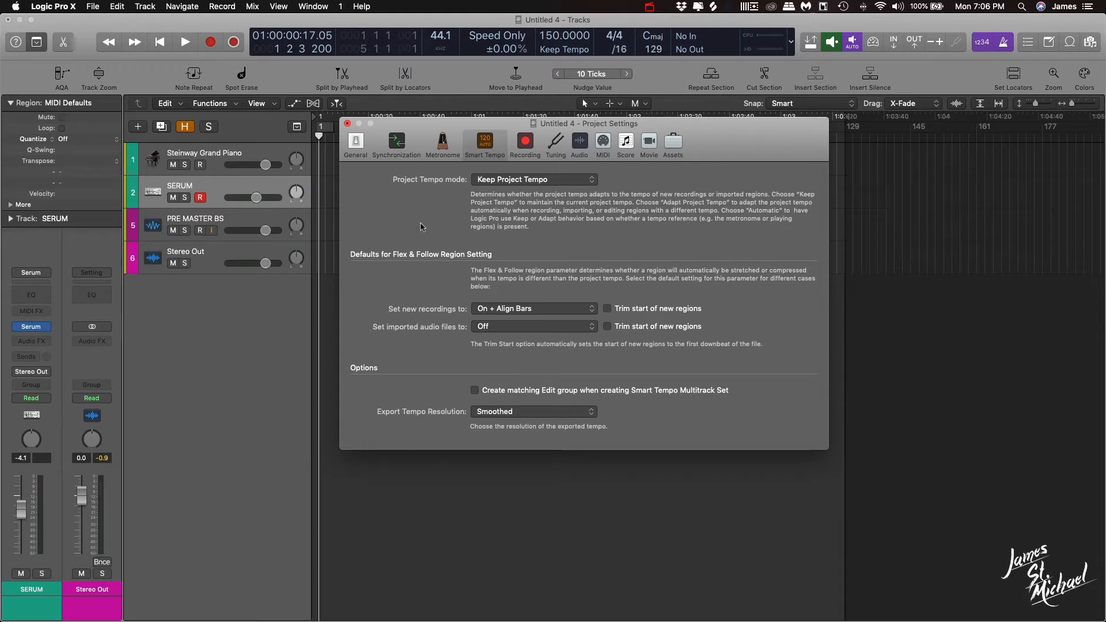
left_click(507, 334)
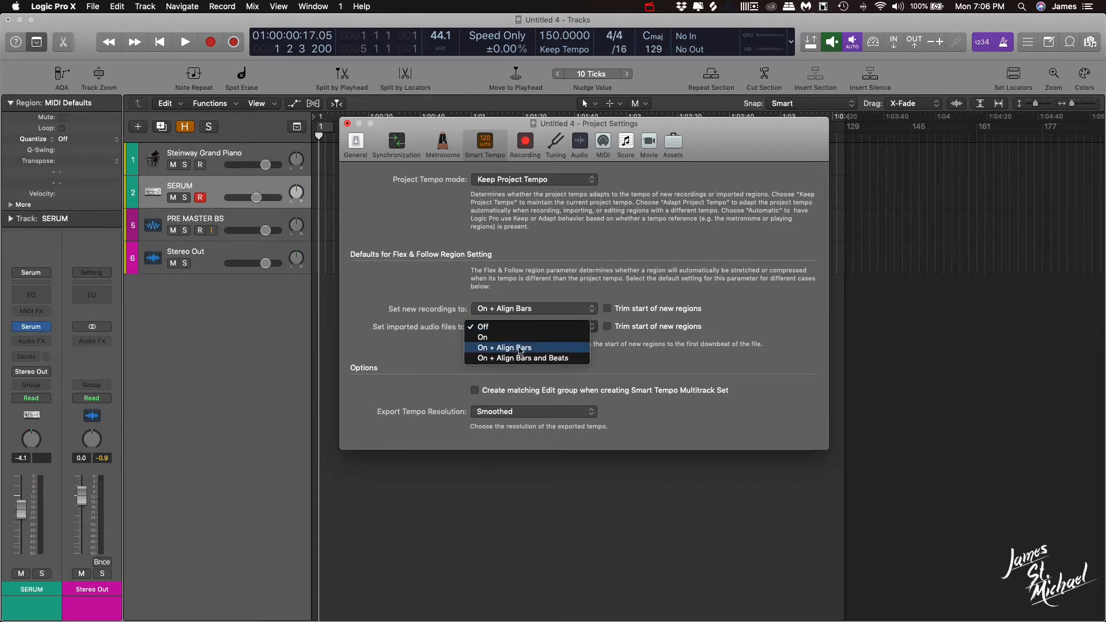
left_click(521, 348)
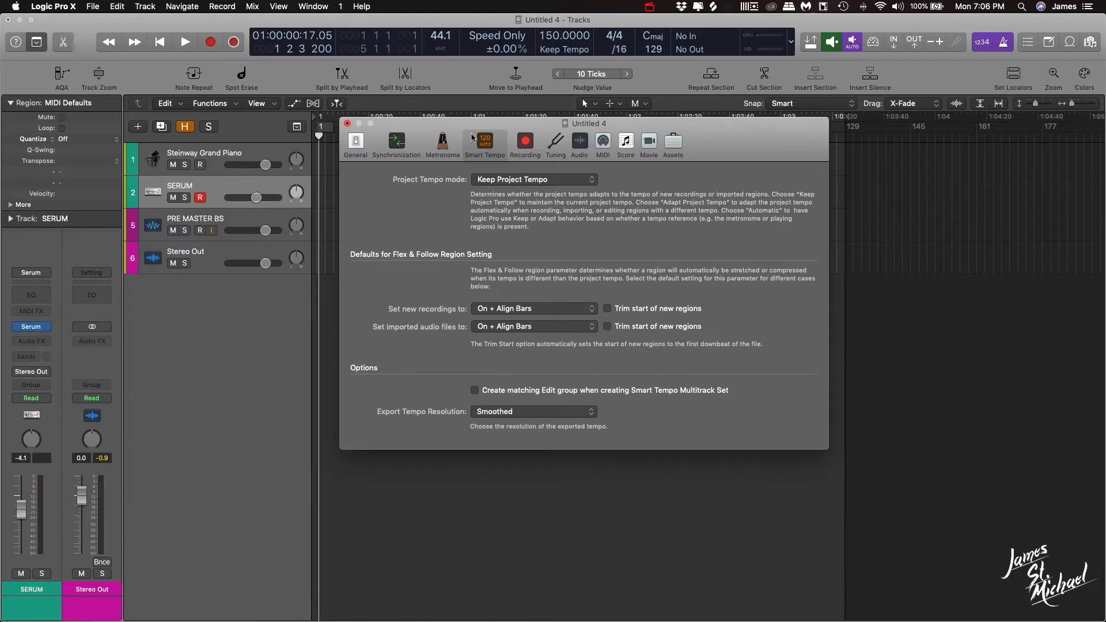
left_click(347, 124)
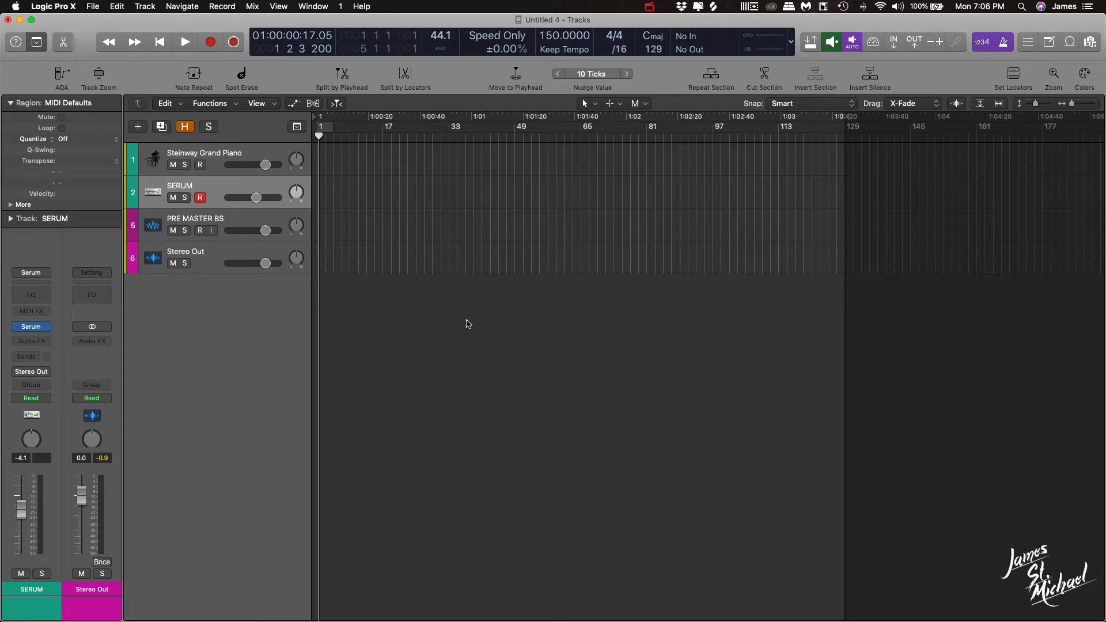
Show the file browser and open the LOOPS folder of the NOSTALGIA pack within the bookmarked Packs folder
key("f")
scroll(890, 334, "down", 5)
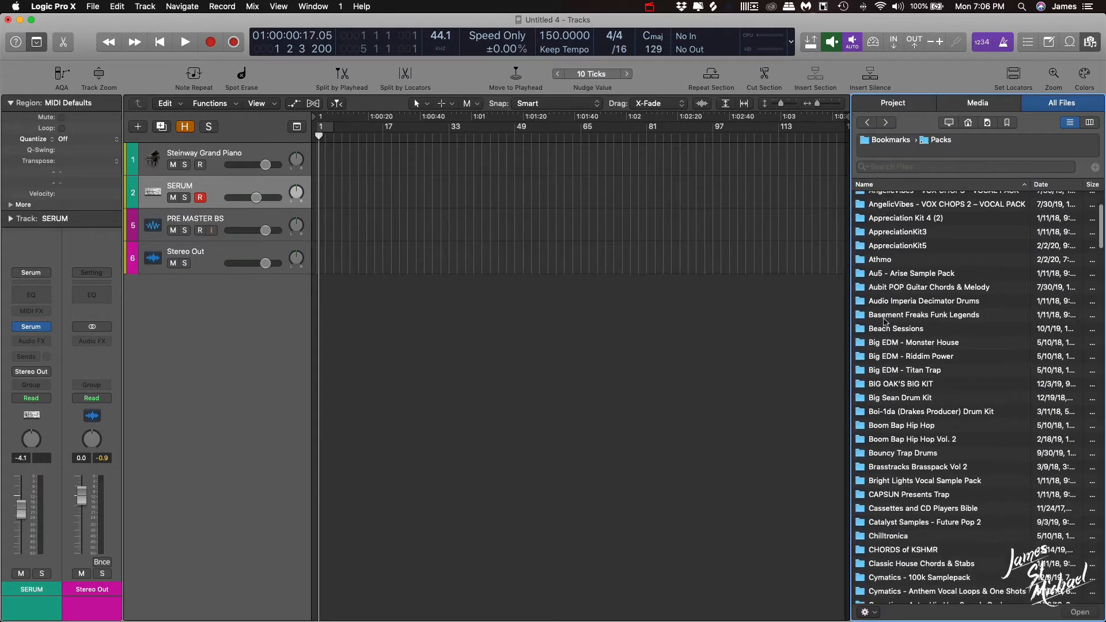
scroll(891, 334, "down", 15)
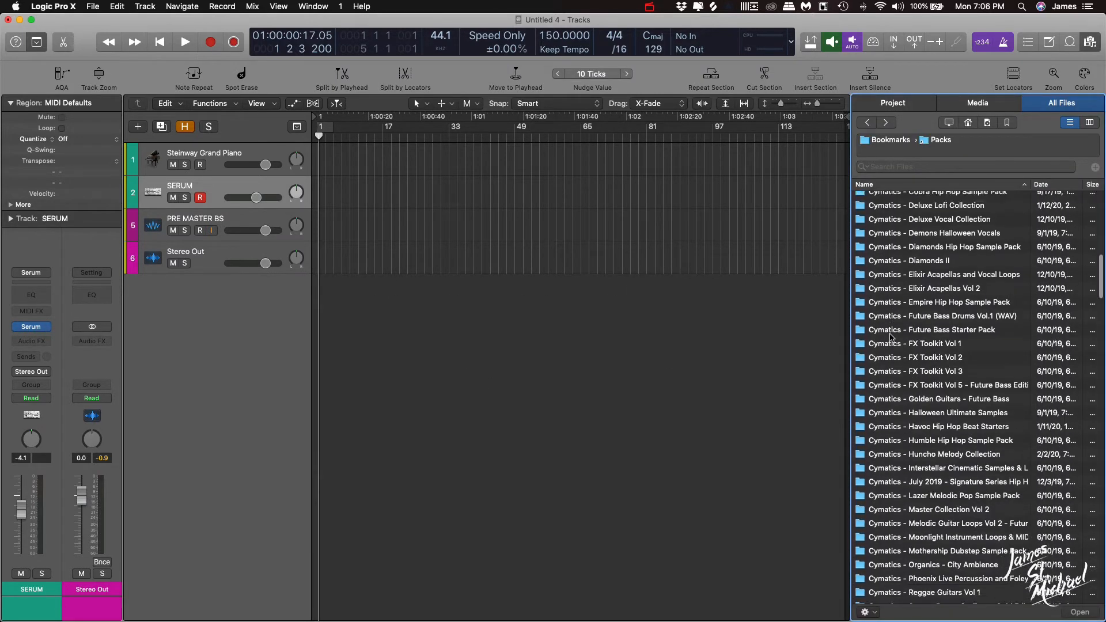
scroll(891, 337, "down", 10)
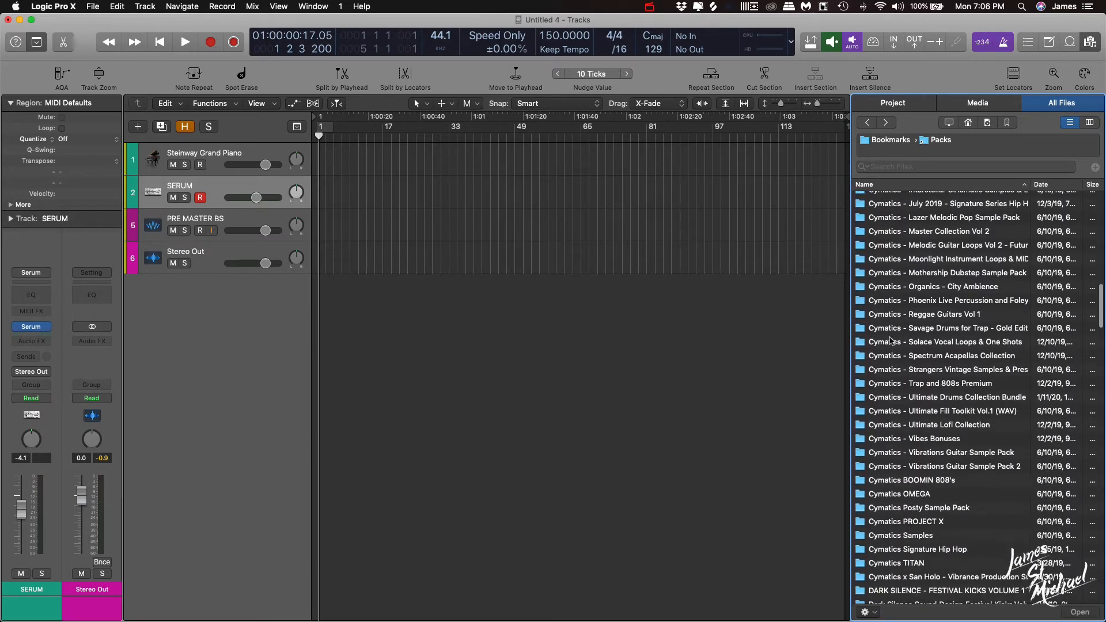
scroll(891, 340, "up", 2)
scroll(890, 340, "up", 2)
scroll(891, 340, "down", 3)
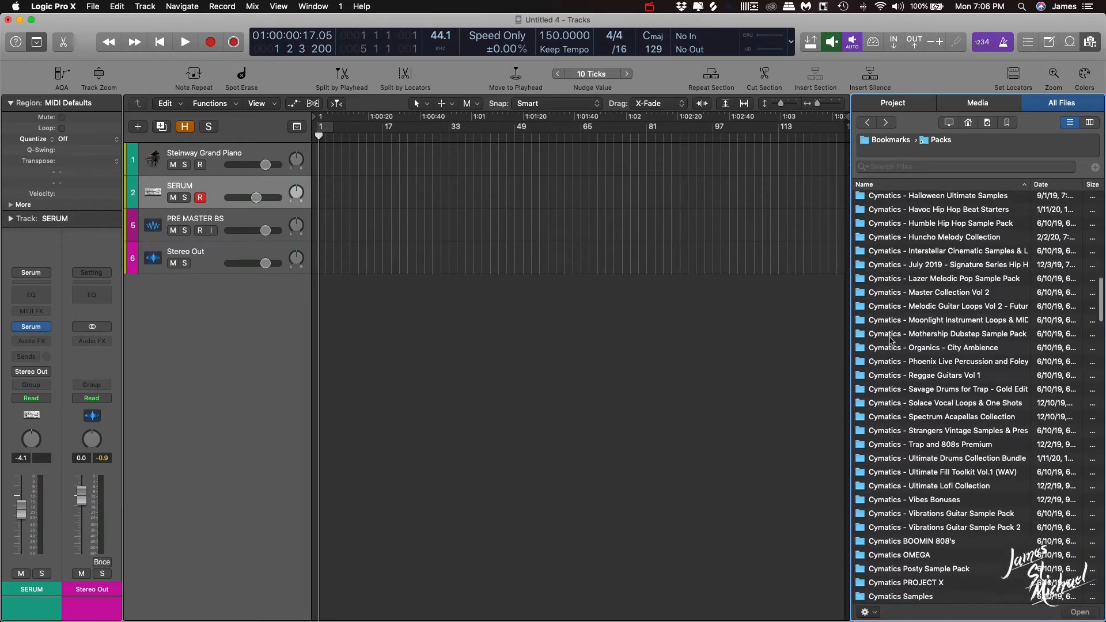
scroll(896, 341, "down", 3)
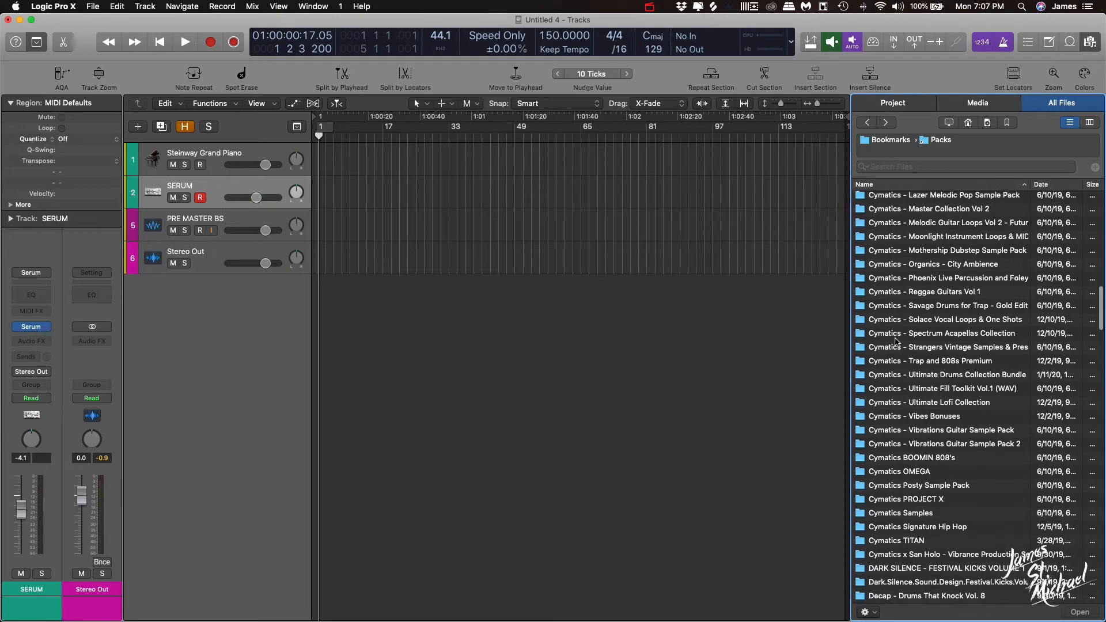
scroll(896, 342, "up", 8)
scroll(897, 342, "up", 5)
scroll(897, 342, "down", 20)
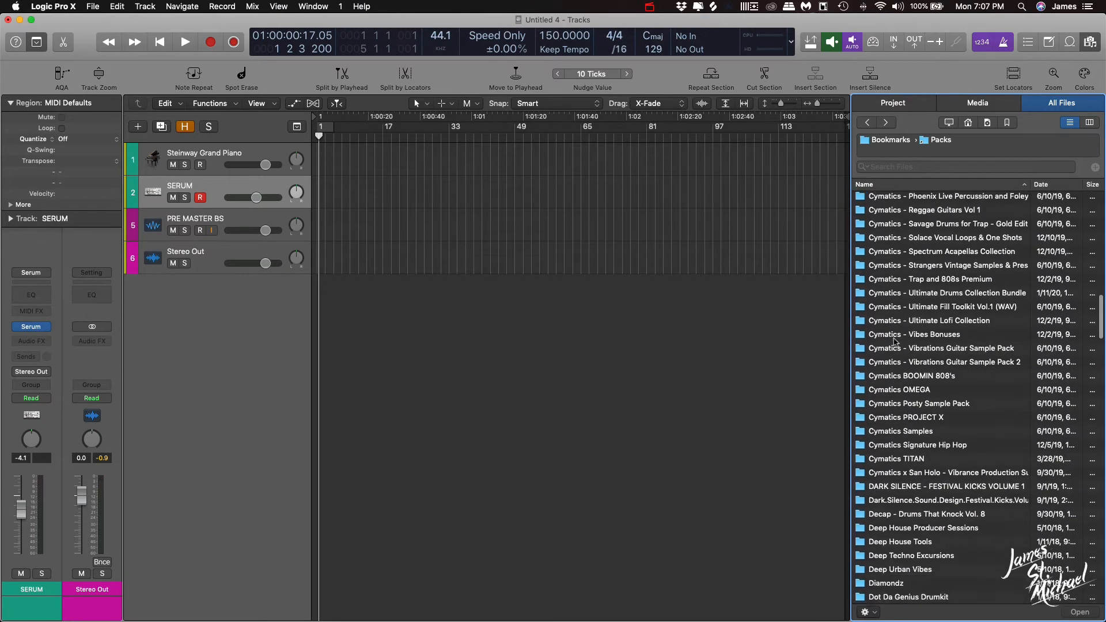
scroll(895, 341, "down", 4)
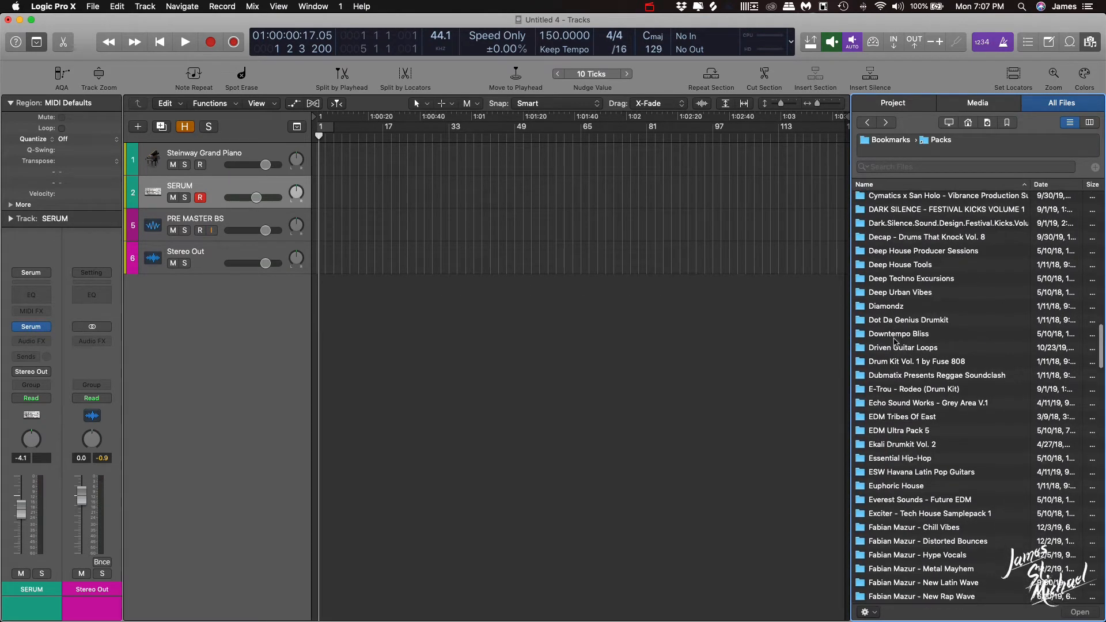
scroll(897, 357, "down", 3)
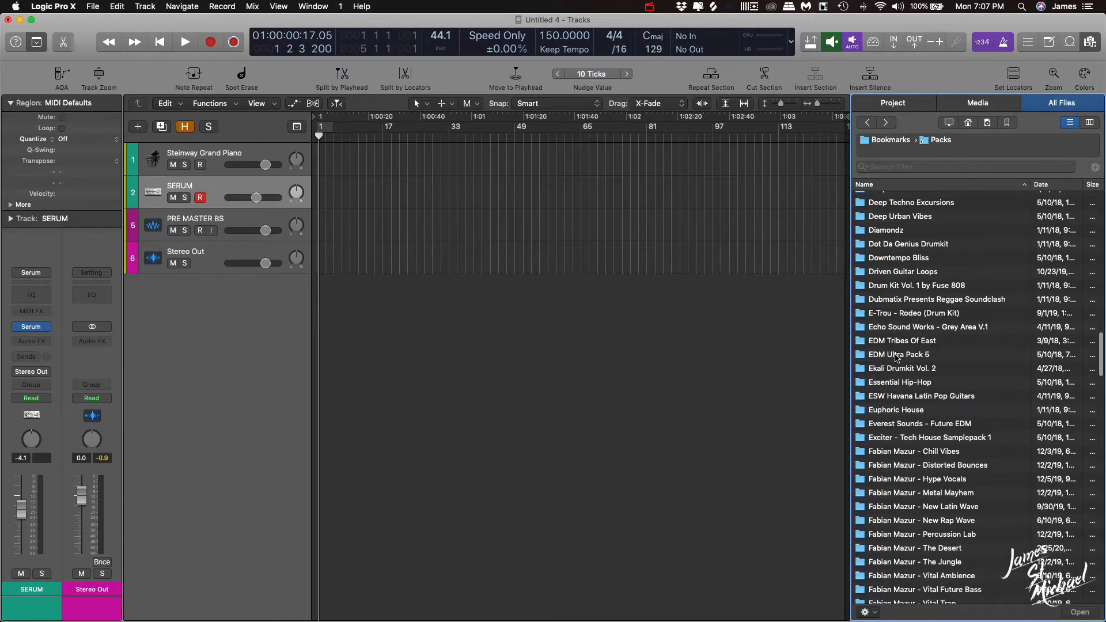
scroll(897, 357, "down", 20)
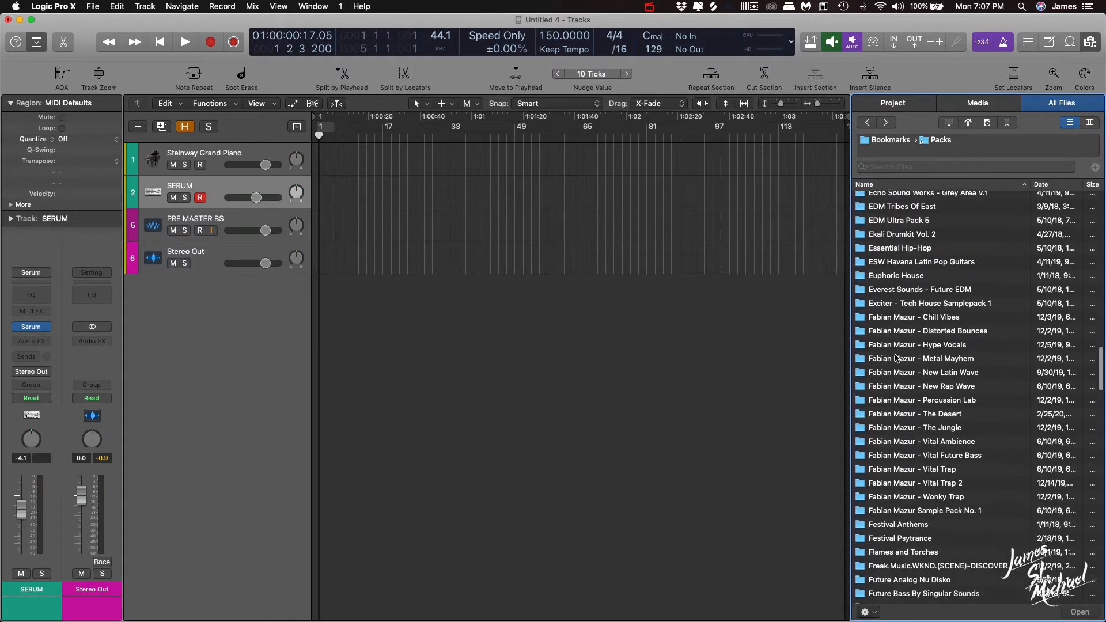
scroll(895, 358, "down", 10)
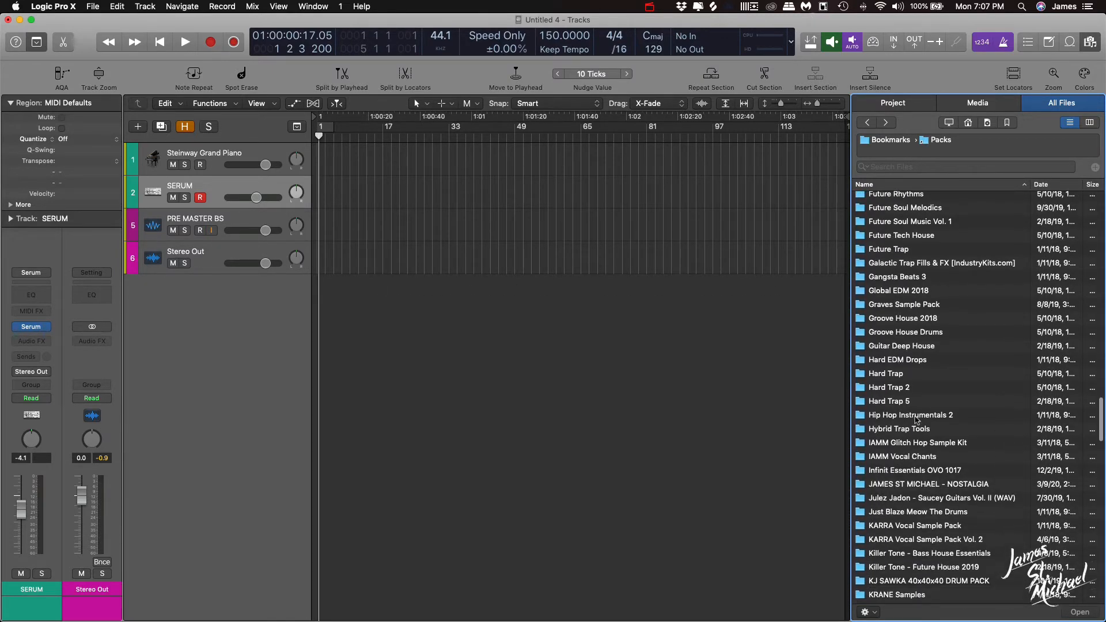
double_click(917, 377)
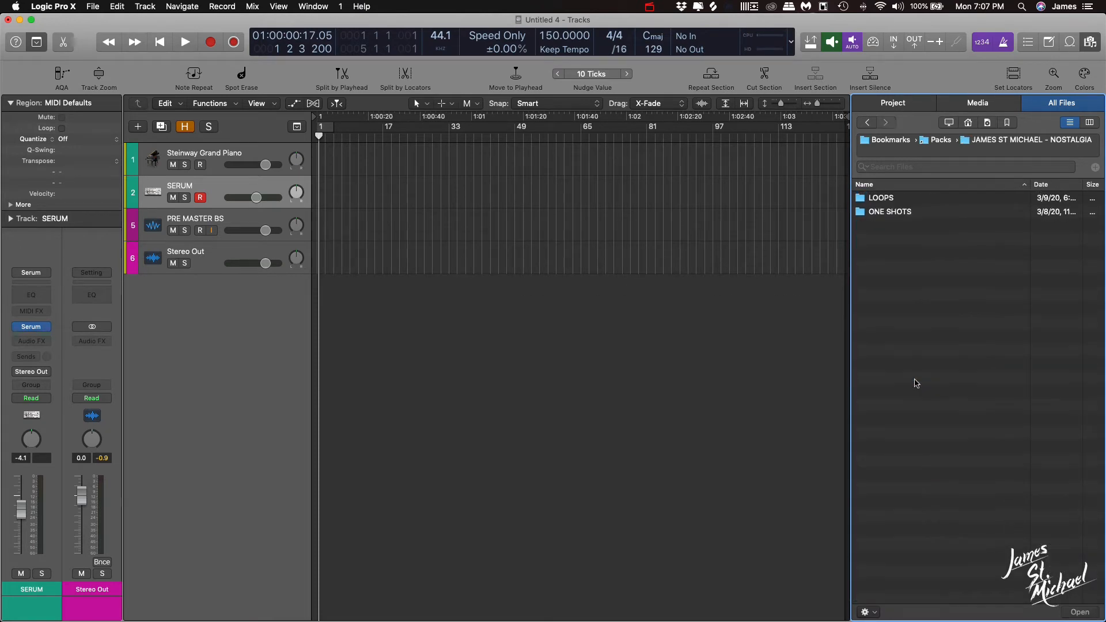
left_click(952, 198)
double_click(952, 199)
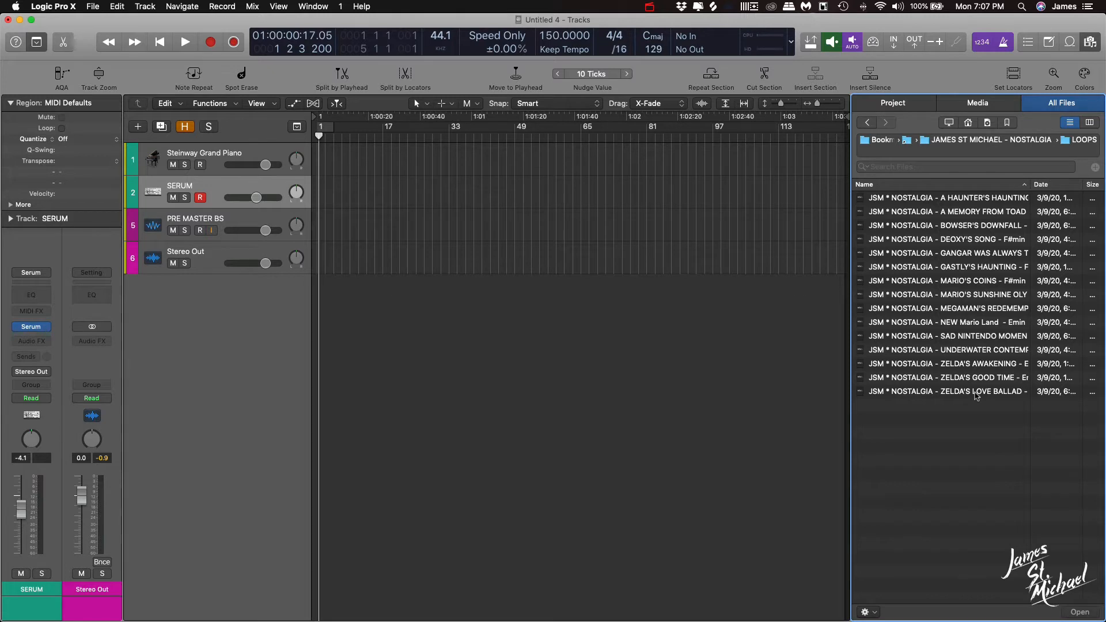
Preview the ZELDA'S LOVE BALLAD - Emin - 130 bpm loop and add it on a new audio track near bar 17
left_click(977, 396)
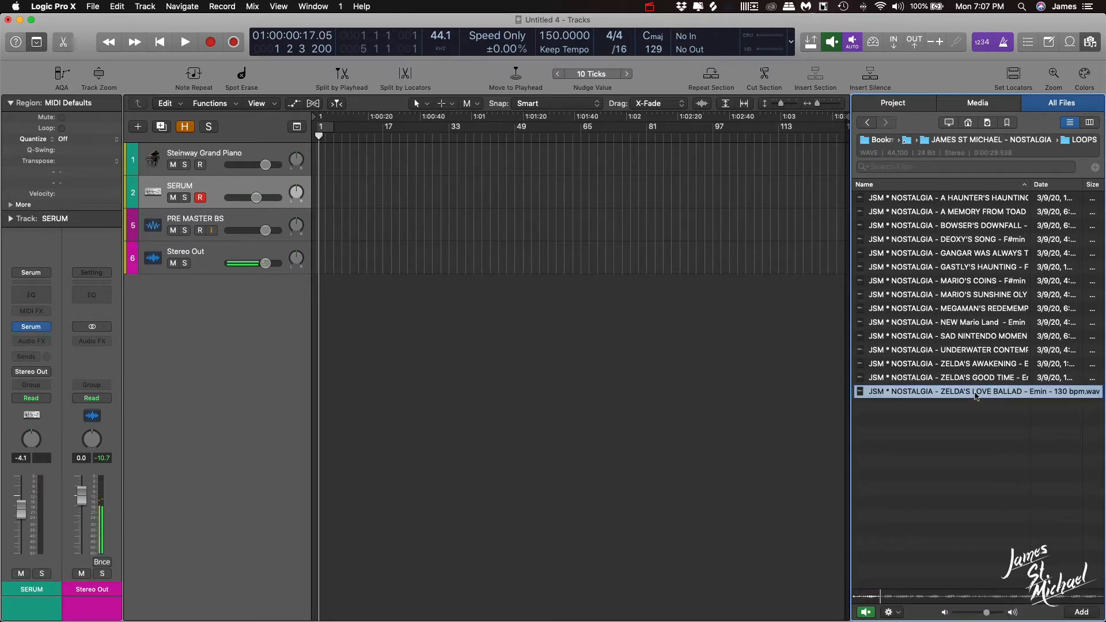
key("space")
key("space")
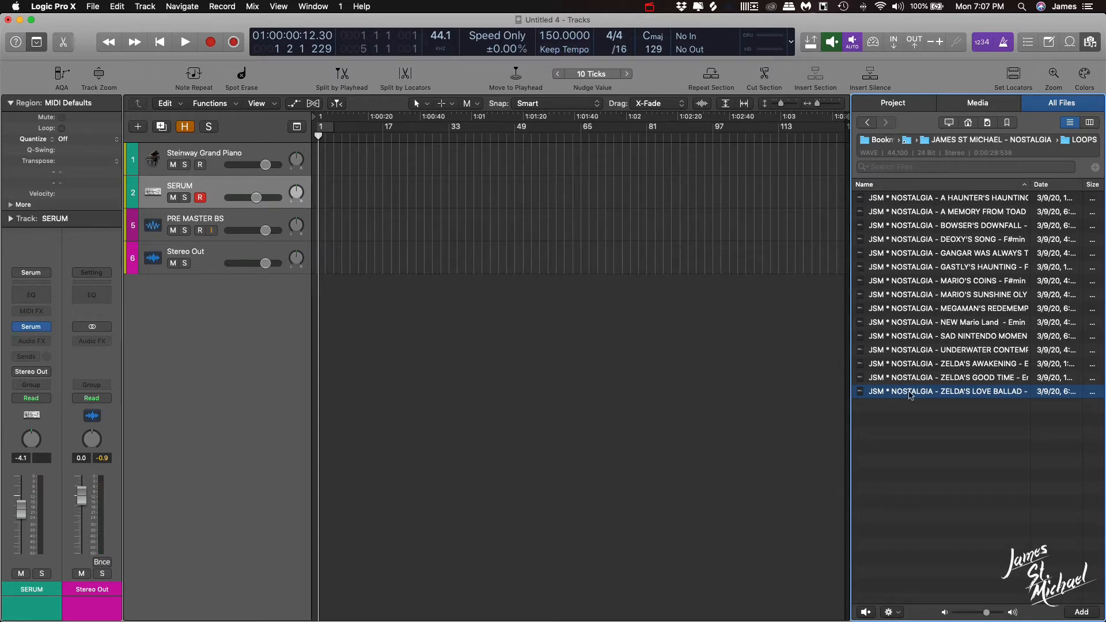
left_click_drag(910, 395, 384, 357)
Place the playhead at bar 17 and move the start of the ZELDA'S LOVE BALLAD region to it
scroll(448, 249, "up", 5)
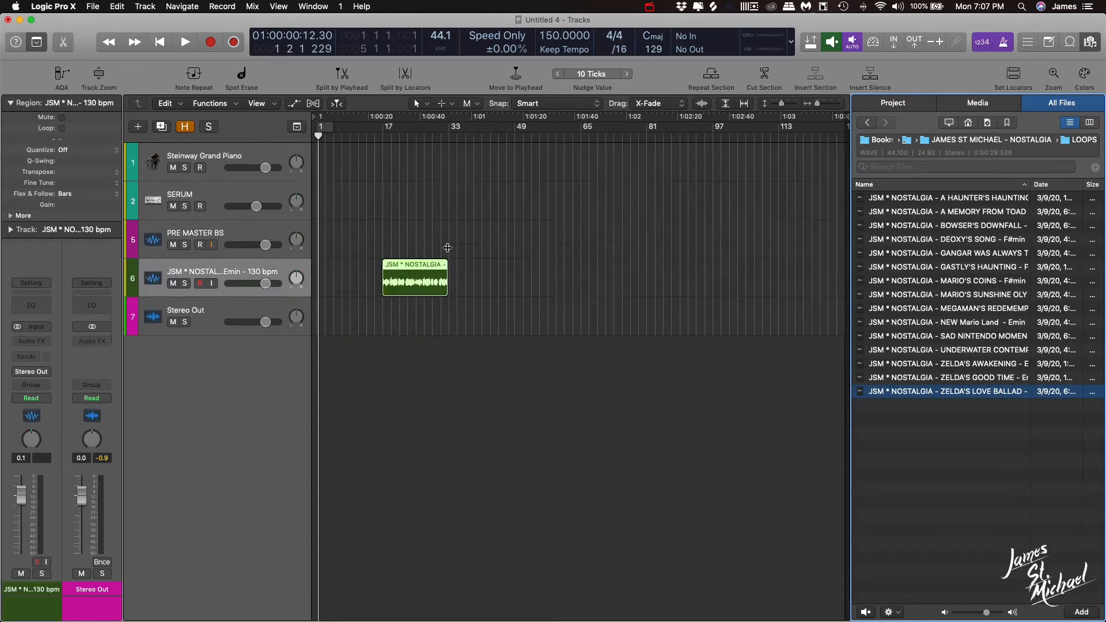
scroll(448, 249, "right", 5)
scroll(449, 249, "right", 3)
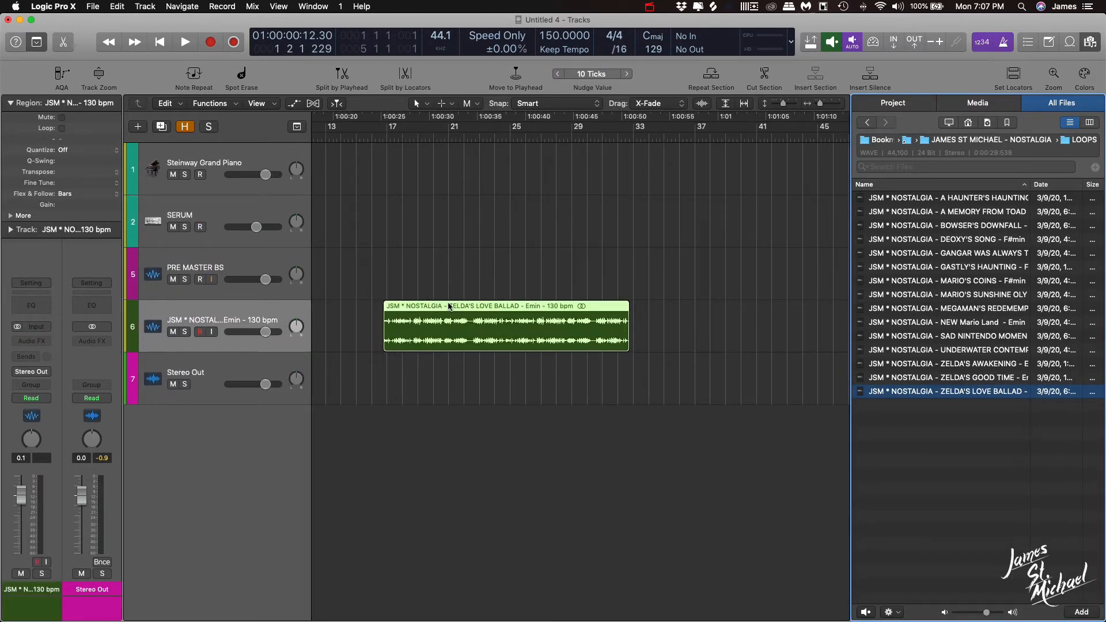
left_click(449, 306)
left_click(387, 265)
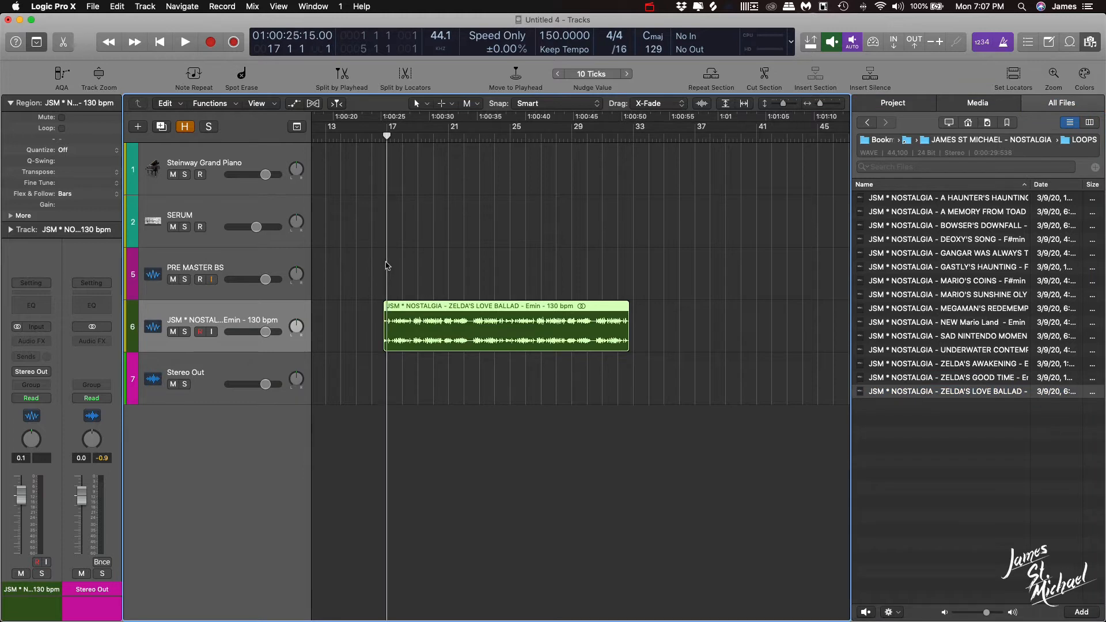
key("semicolon")
Play the loop from bar 17 to check it against the project tempo, and stop playback
left_click(638, 322)
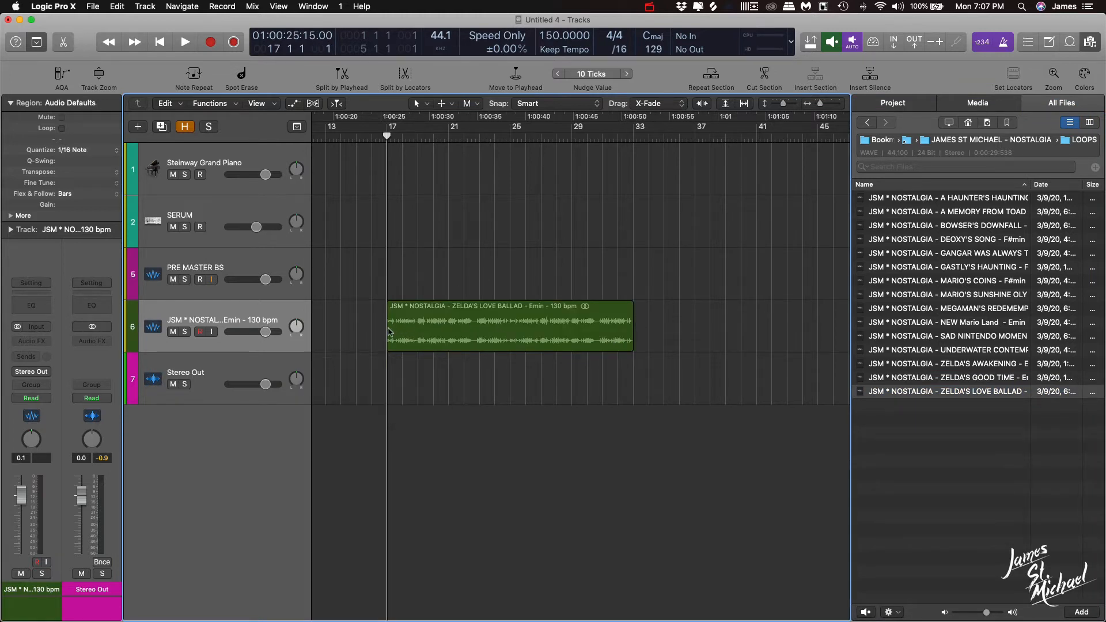
key("space")
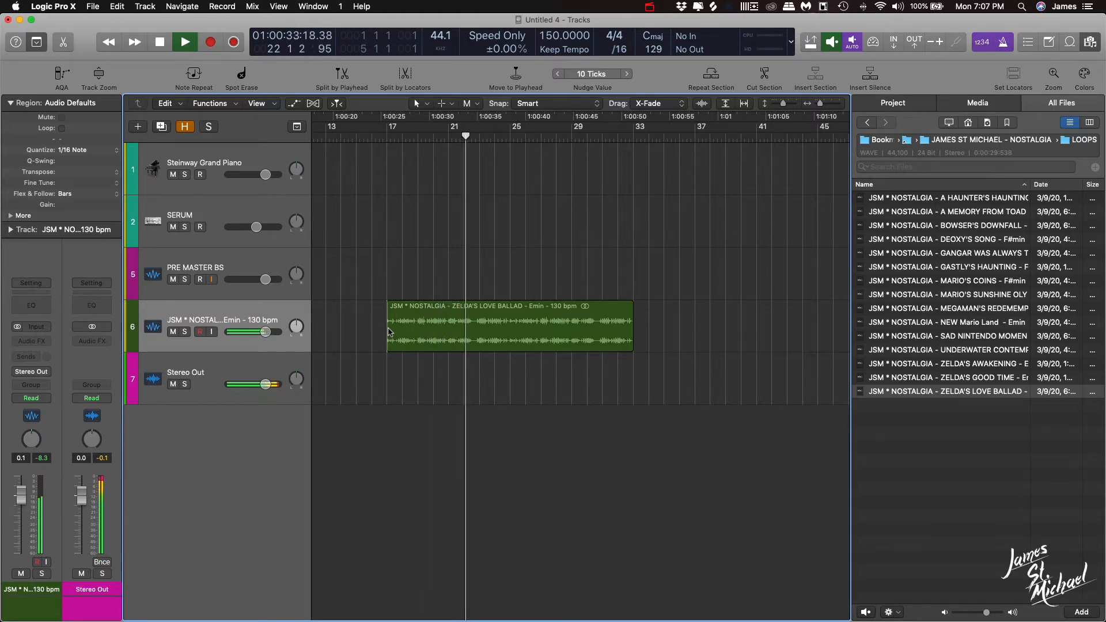
key("space")
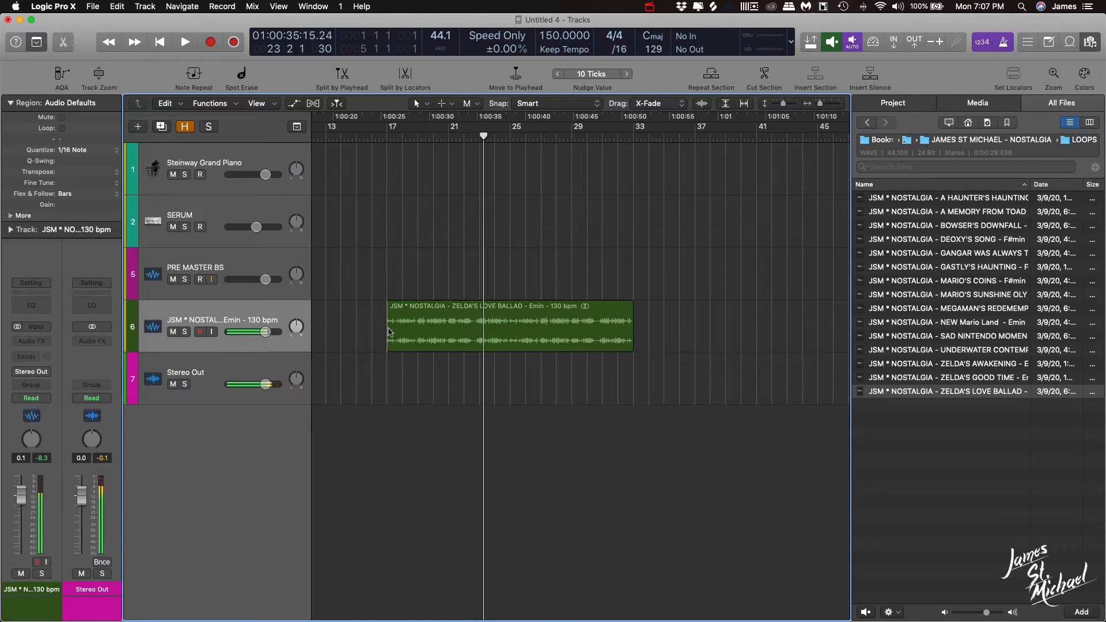
Repeat the loop region once directly after itself and play back across the join between the two regions
left_click(510, 307)
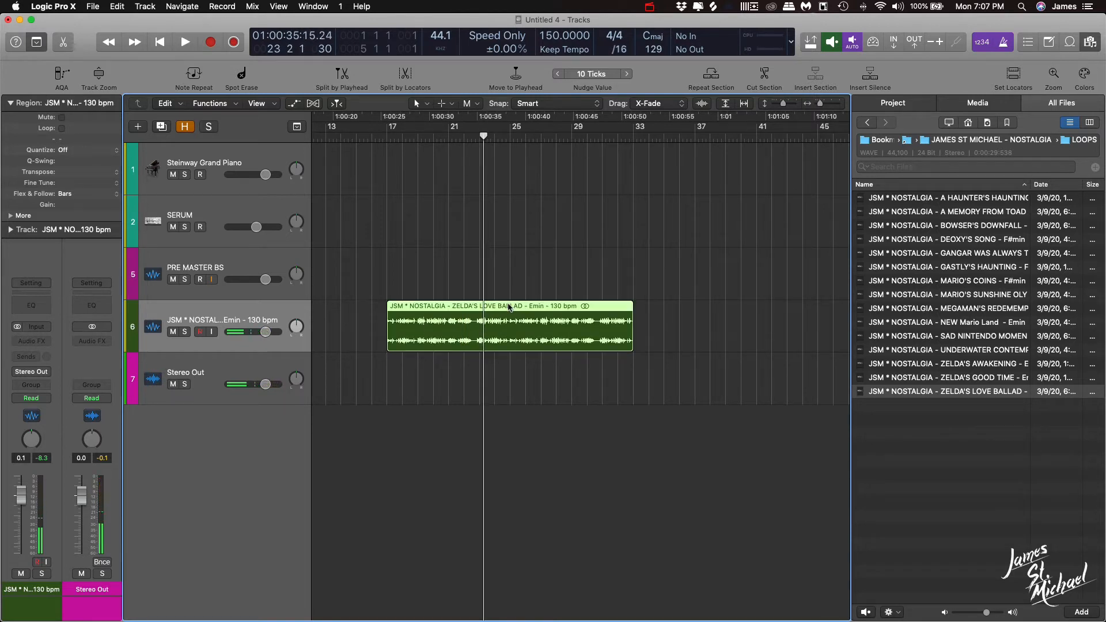
key("super+r")
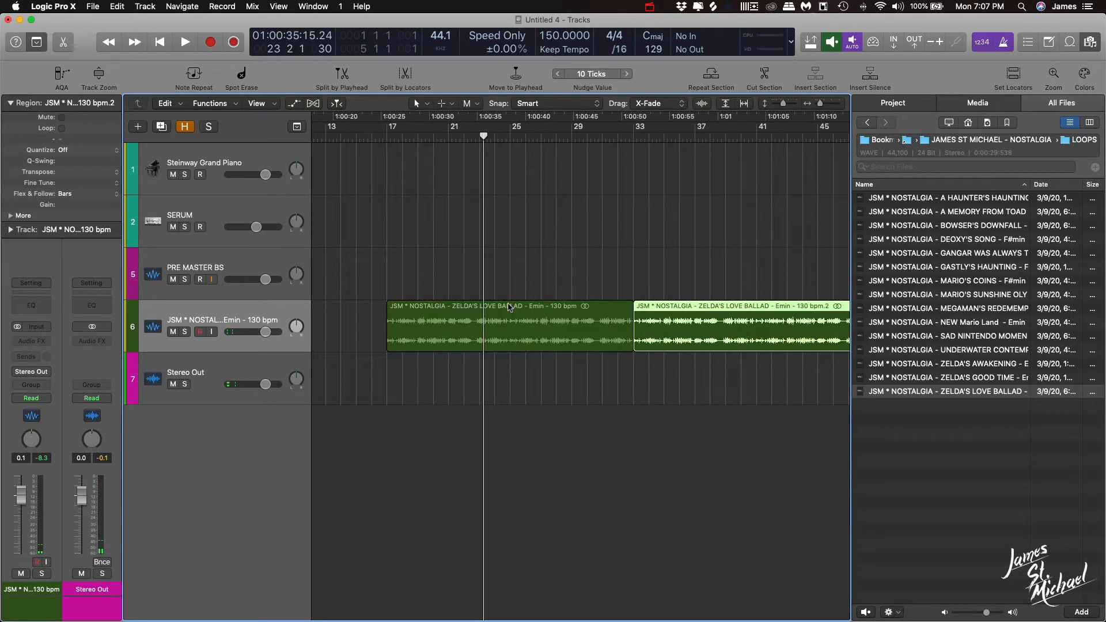
scroll(548, 301, "down", 3)
scroll(547, 303, "right", 2)
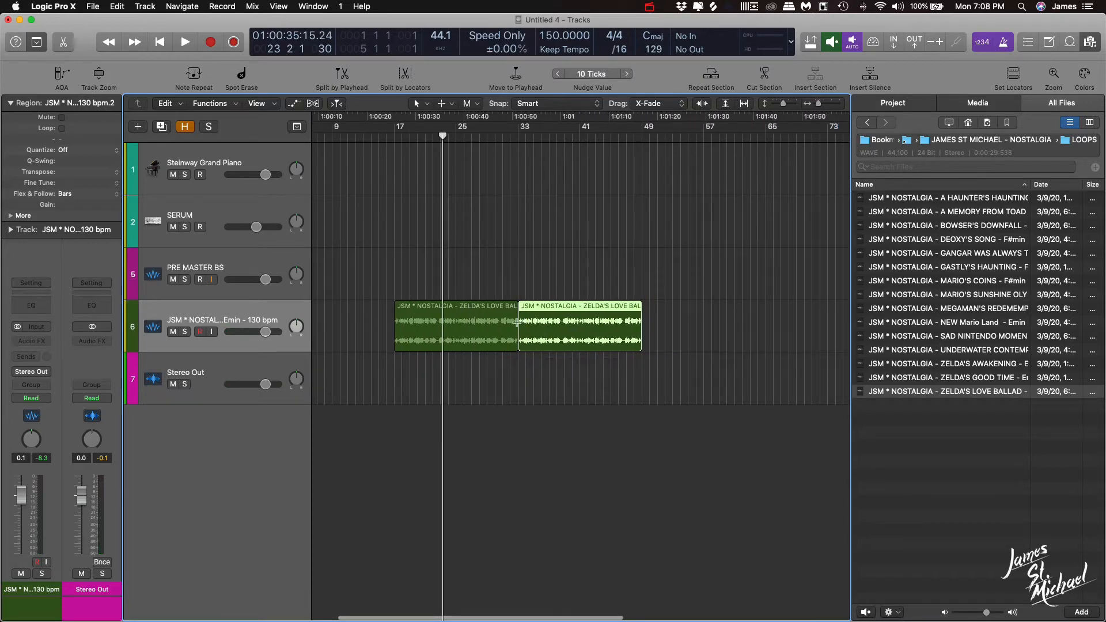
left_click(504, 324)
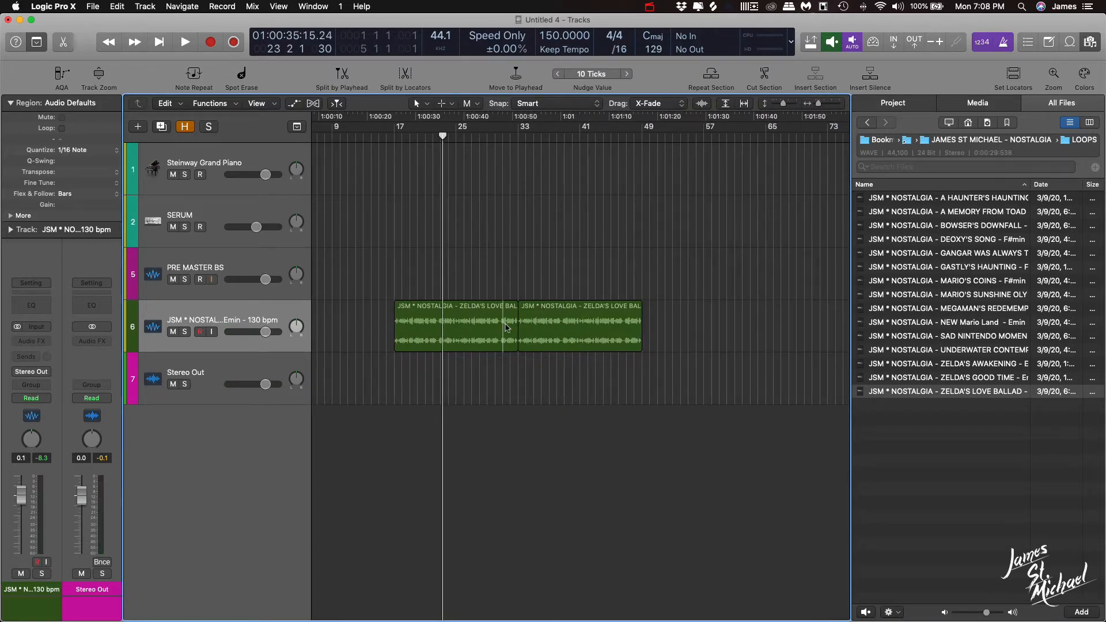
key("space")
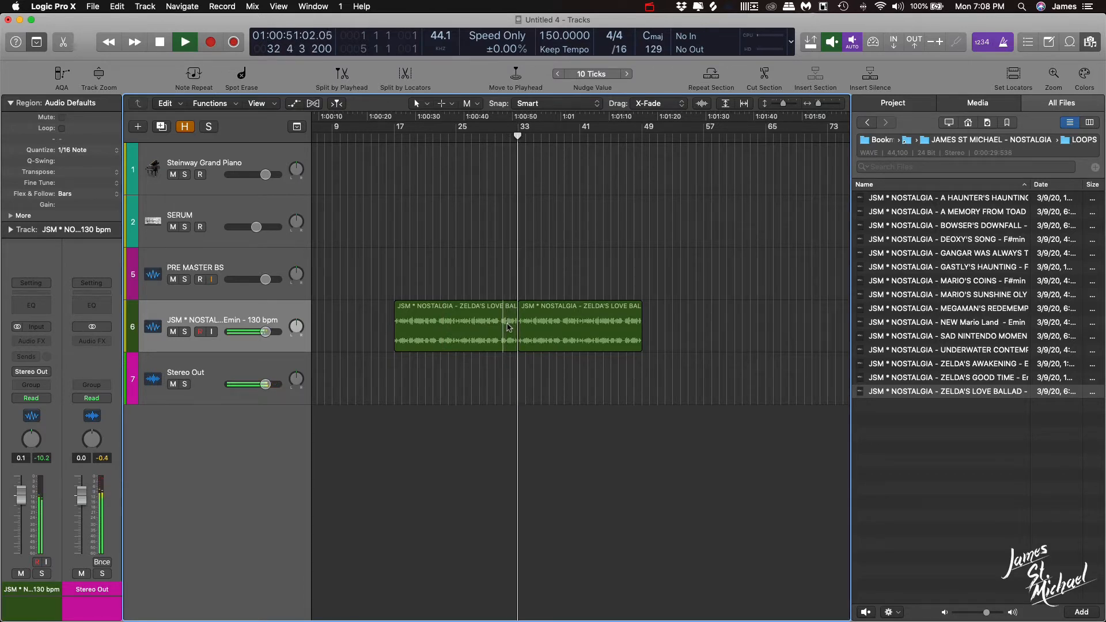
key("space")
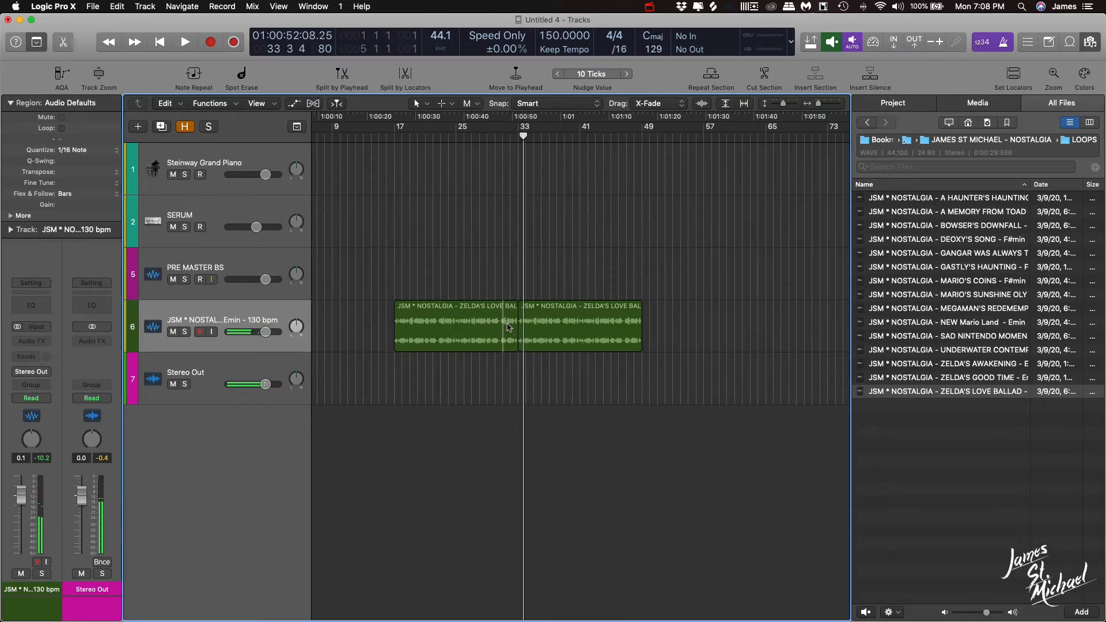
Select both ZELDA'S LOVE BALLAD regions on the 130 bpm loop track and delete them
left_click_drag(666, 311, 451, 308)
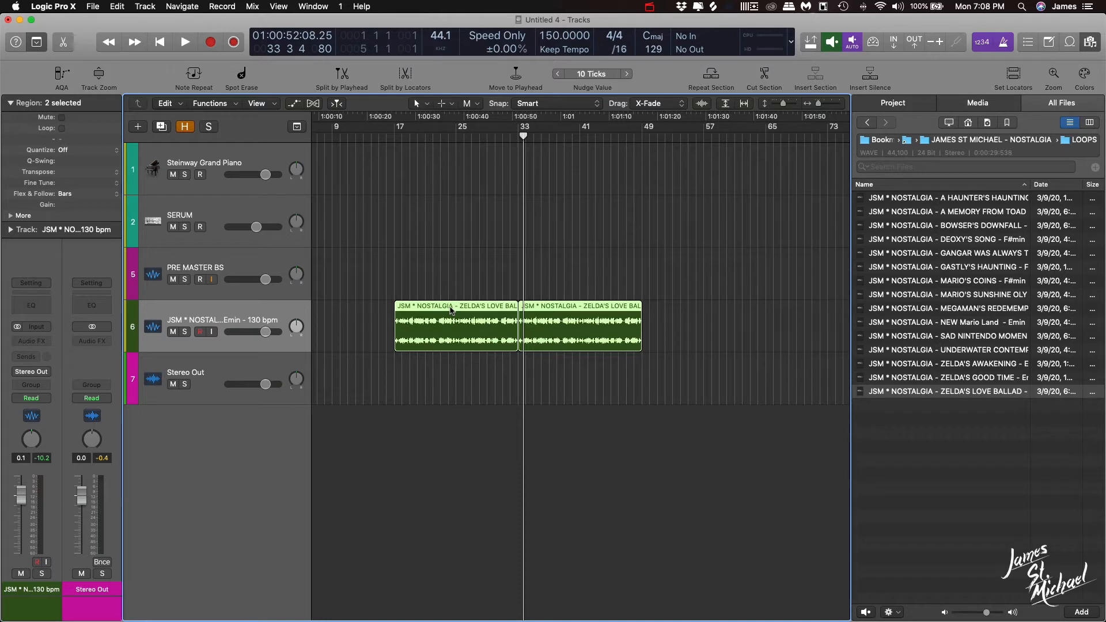
left_click(690, 316)
left_click_drag(689, 315, 447, 315)
left_click_drag(715, 323, 368, 298)
key("Delete")
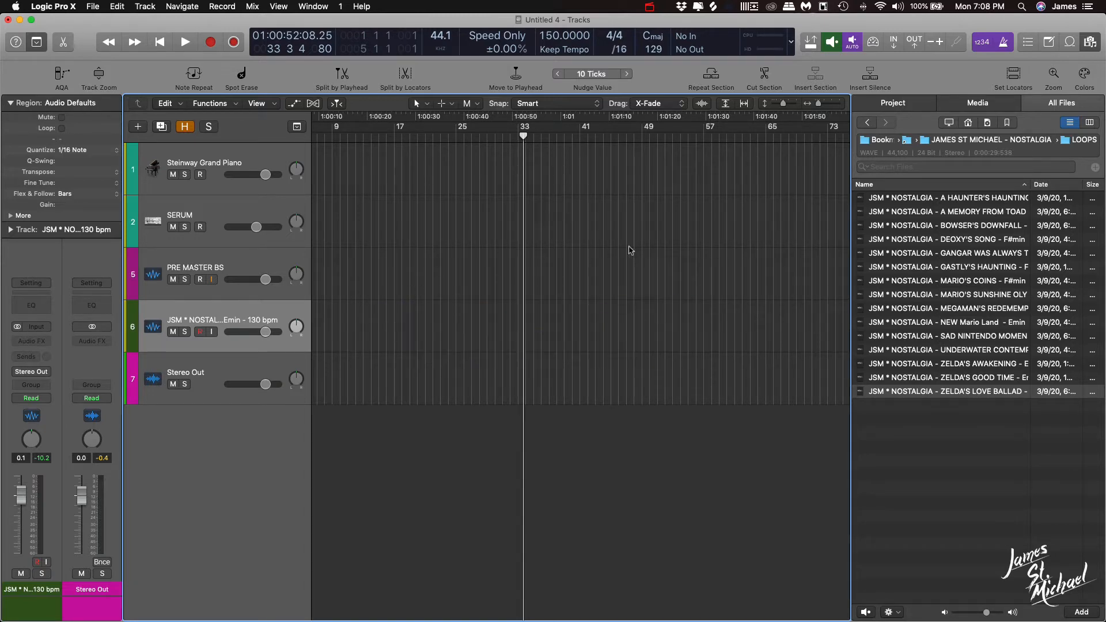
Preview the A HAUNTER'S HAUNTING loop, and add the GANGAR WAS ALWAYS TRAP - F#min - 130 bpm loop on a new audio track near bar 25
left_click(910, 202)
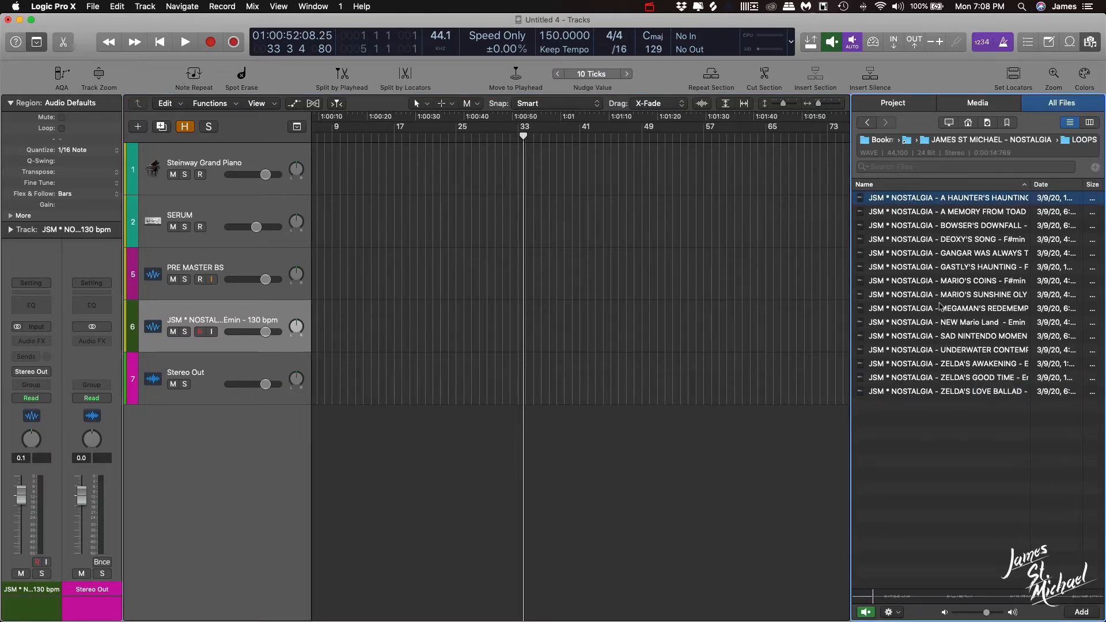
key("space")
key("space")
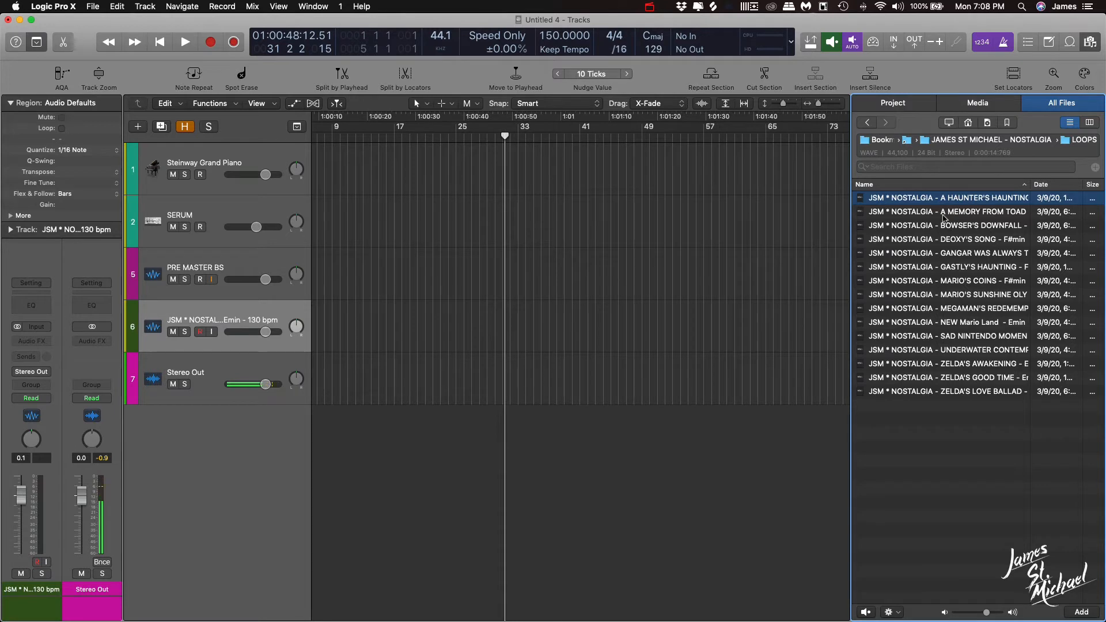
left_click(947, 256)
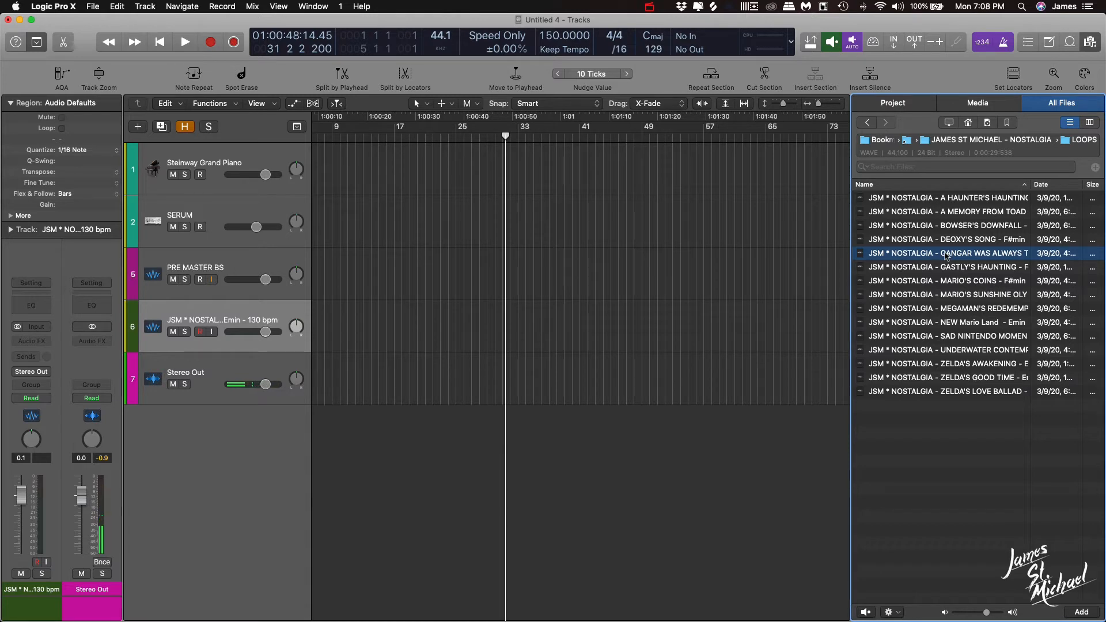
left_click_drag(943, 256, 456, 497)
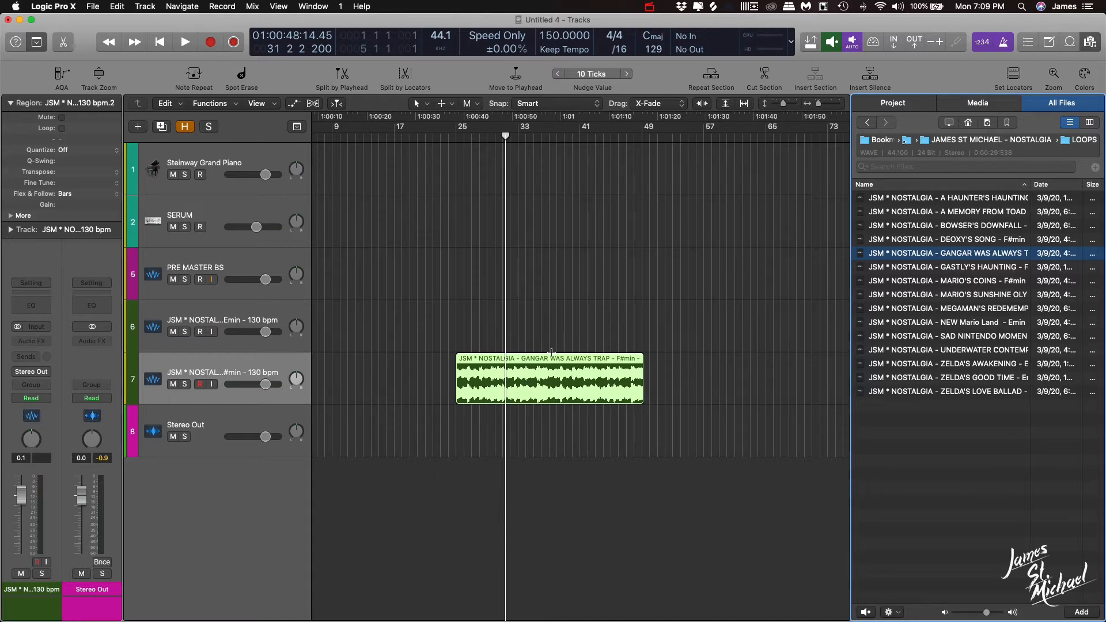
Play the GANGAR WAS ALWAYS TRAP region from its start to check its timing against the project tempo, and stop playback
left_click(456, 388)
key("space")
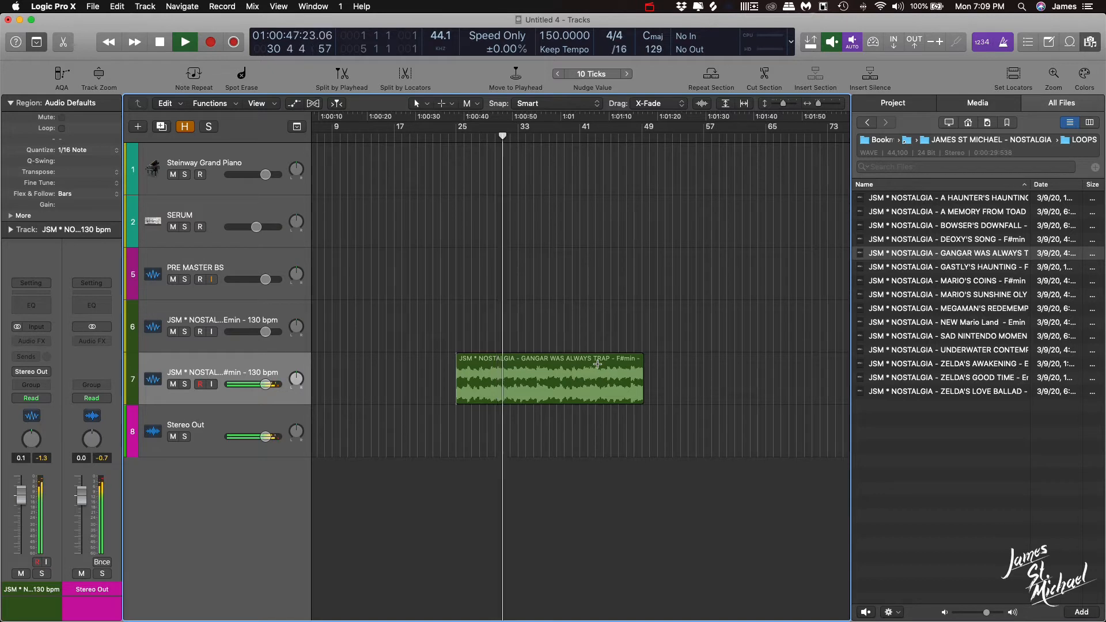
key("space")
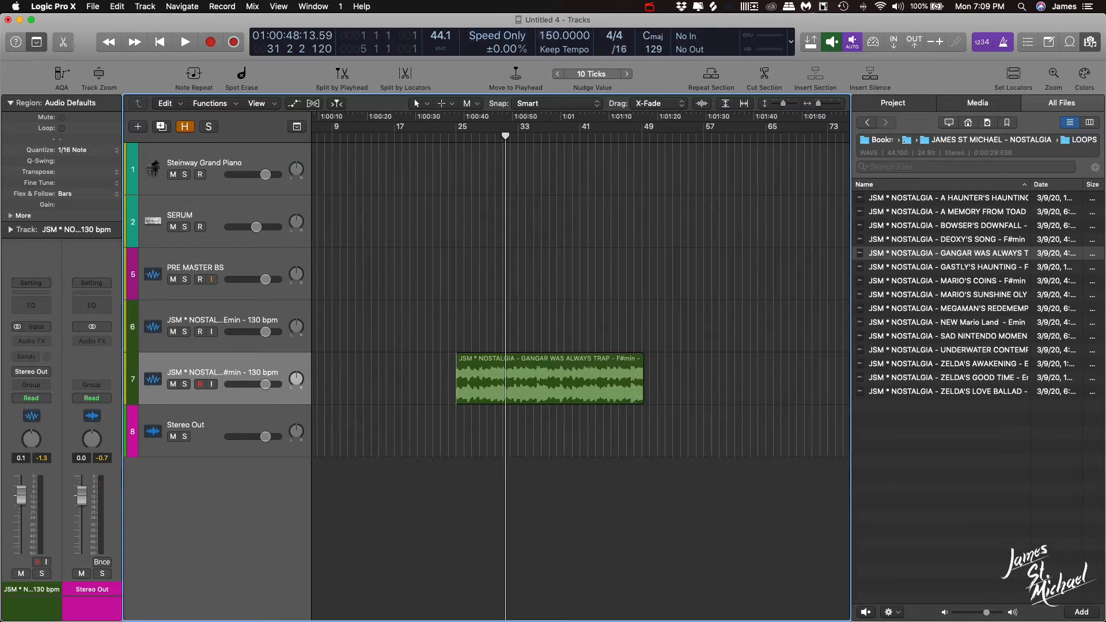
Set the project tempo to 130 bpm and replace the GANGAR WAS ALWAYS TRAP region with a fresh import of the loop near bar 25
double_click(547, 36)
type("130")
key("Return")
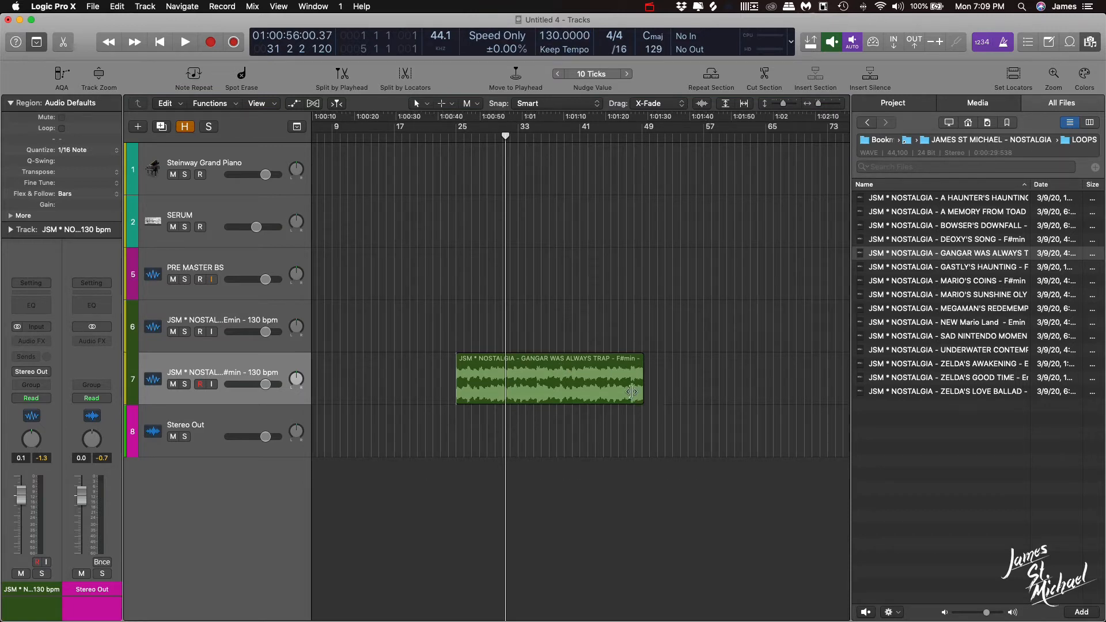
left_click(604, 361)
key("Delete")
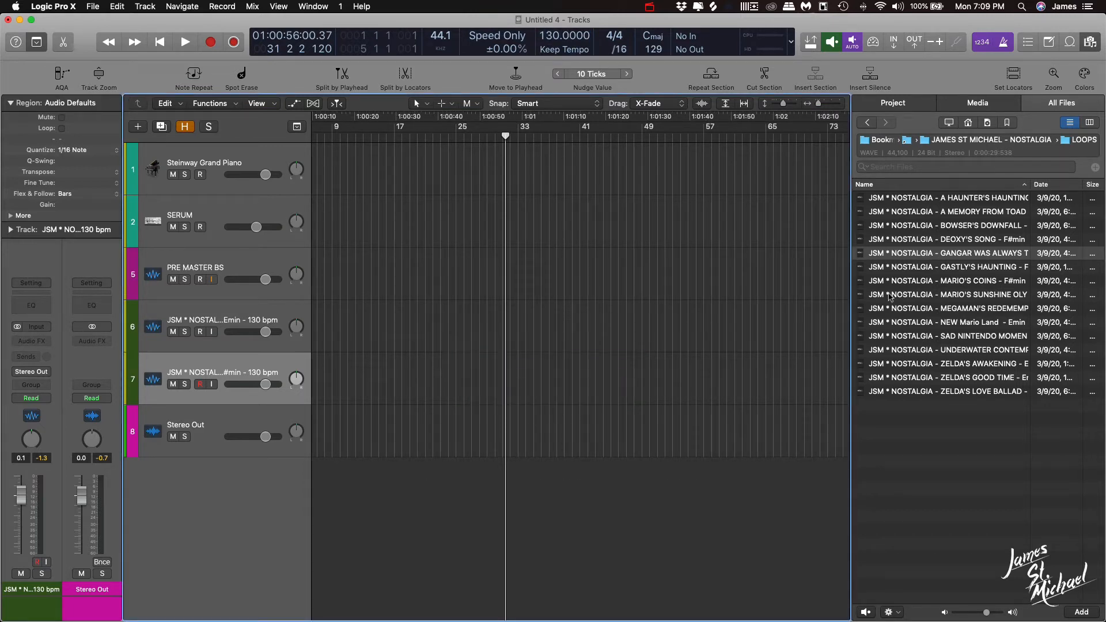
left_click_drag(922, 253, 457, 398)
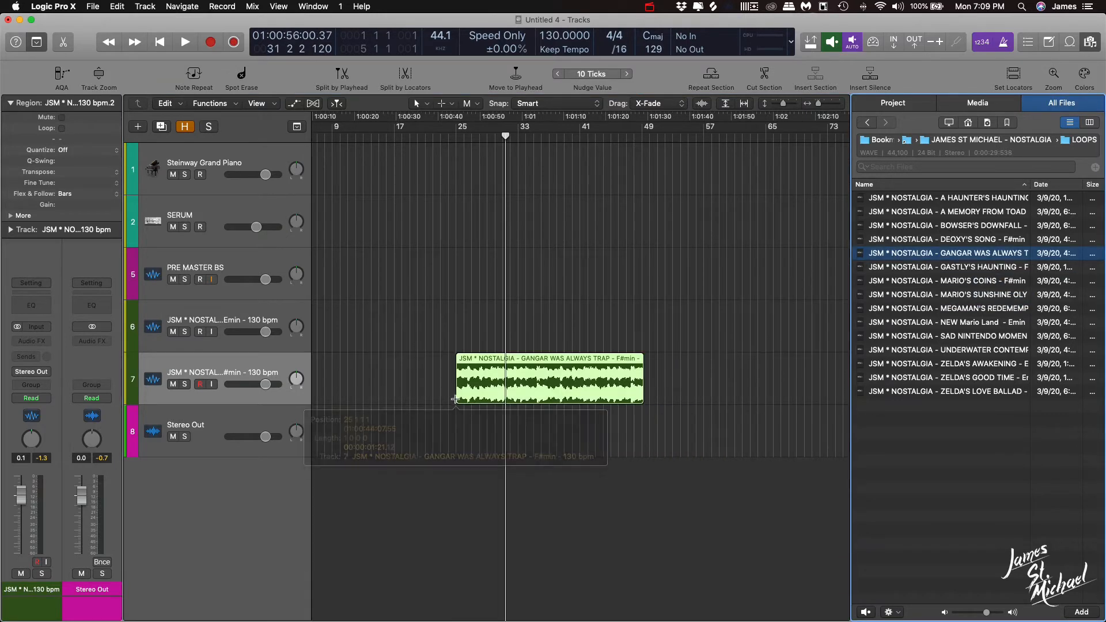
Play the newly imported GANGAR WAS ALWAYS TRAP region briefly from its start at 130 bpm, and stop playback
left_click(457, 393)
key("space")
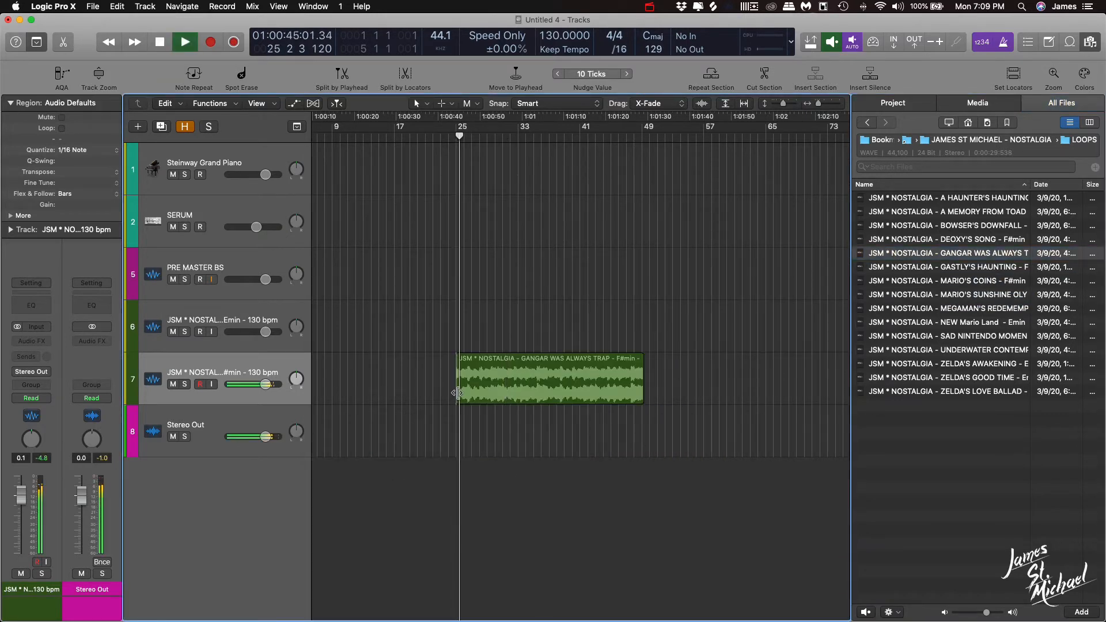
key("space")
Turn Flex & Follow off for the GANGAR WAS ALWAYS TRAP region and play it from its start to check its speed
left_click(478, 365)
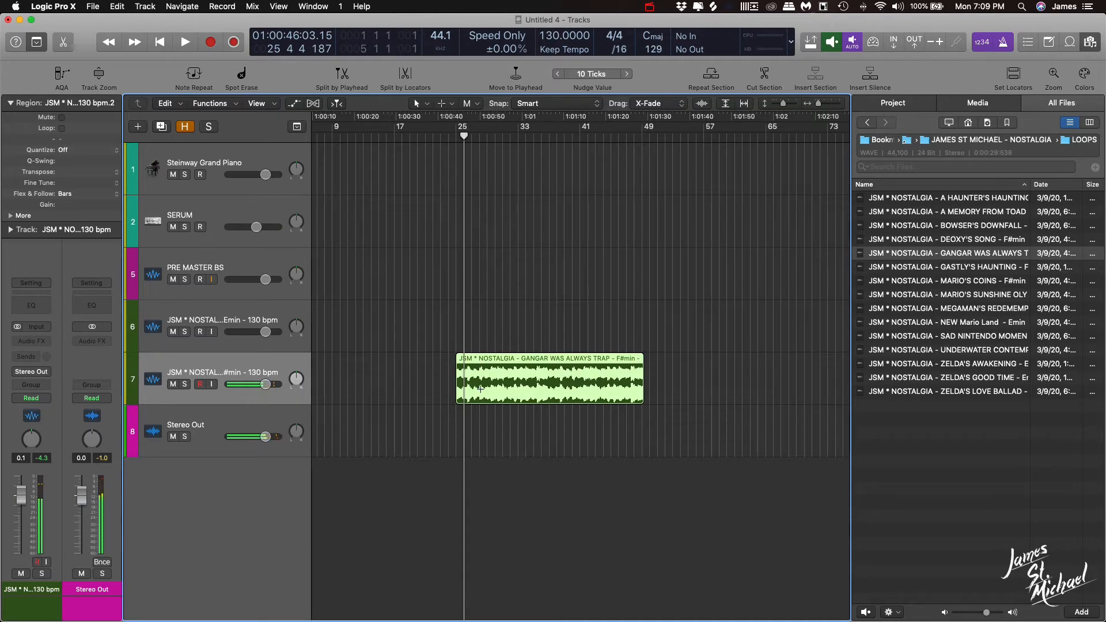
key("super+z")
left_click(457, 389)
key("space")
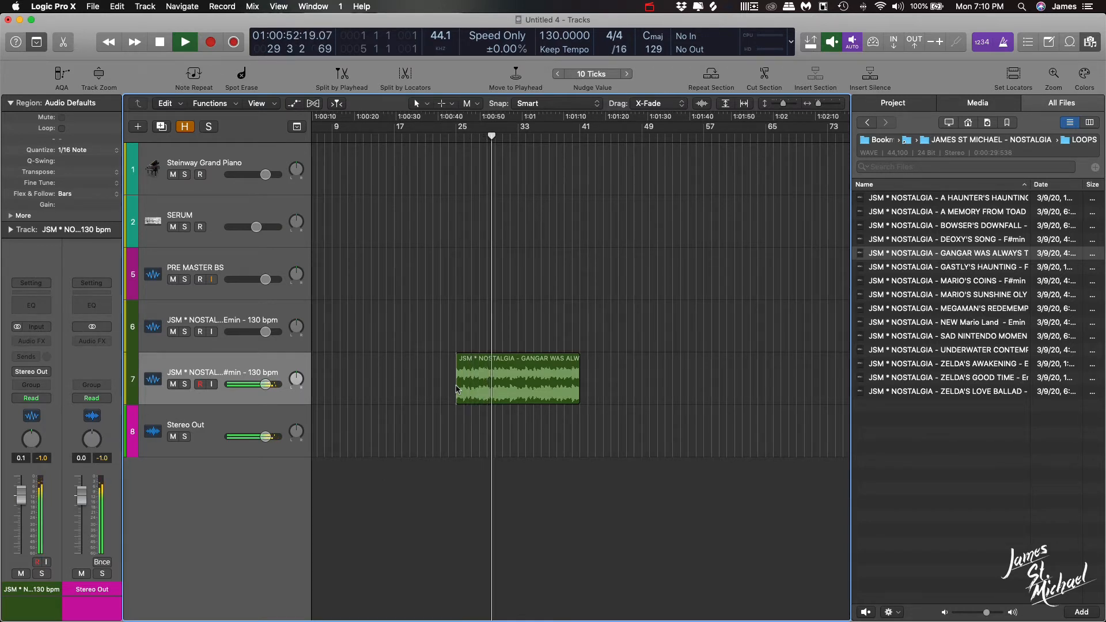
key("space")
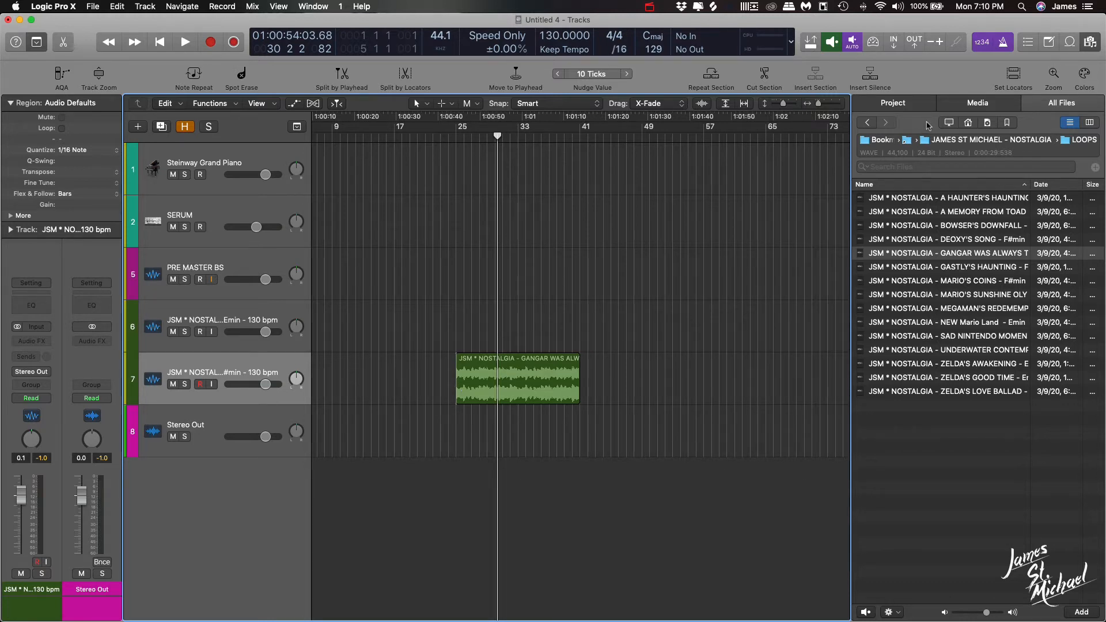
Go to the bookmarked folders in the file browser and open the Packs folder
left_click(942, 106)
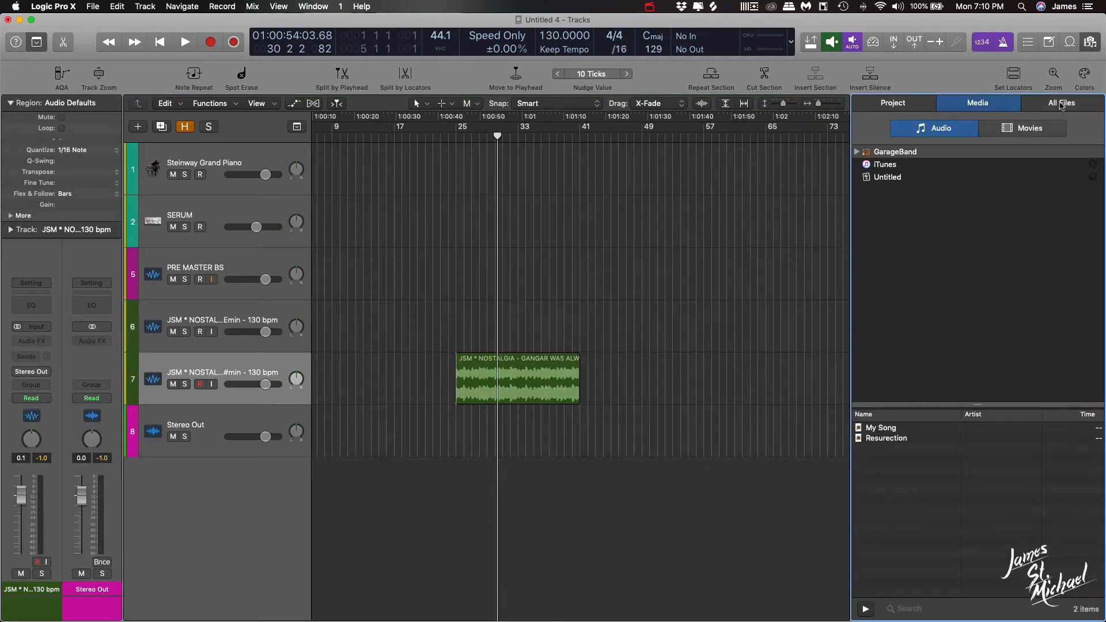
left_click(1062, 106)
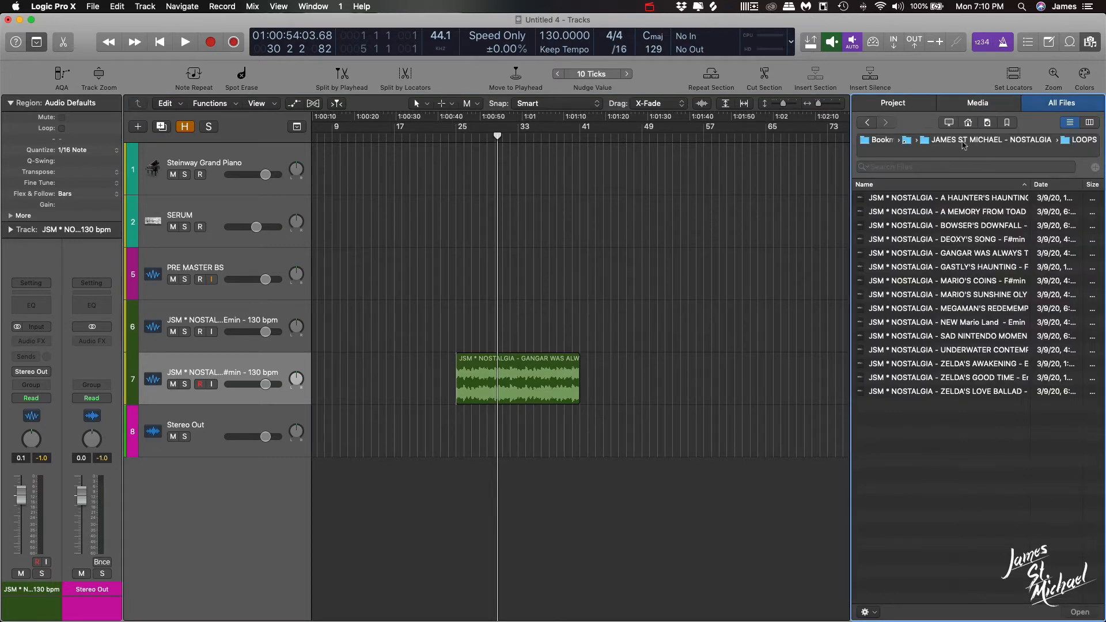
left_click(1008, 126)
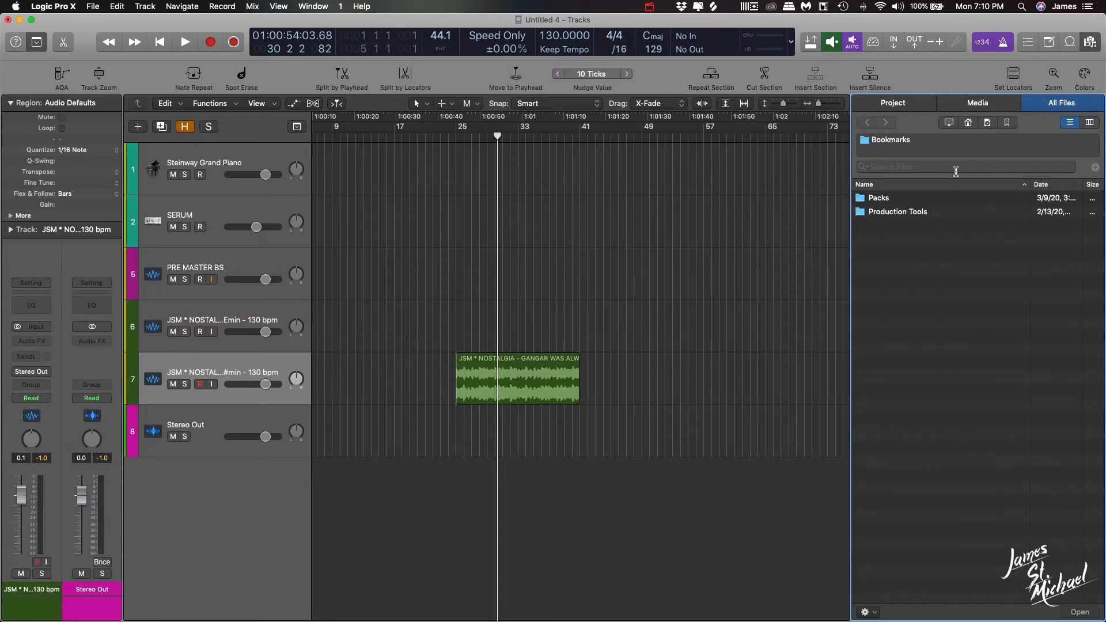
double_click(956, 212)
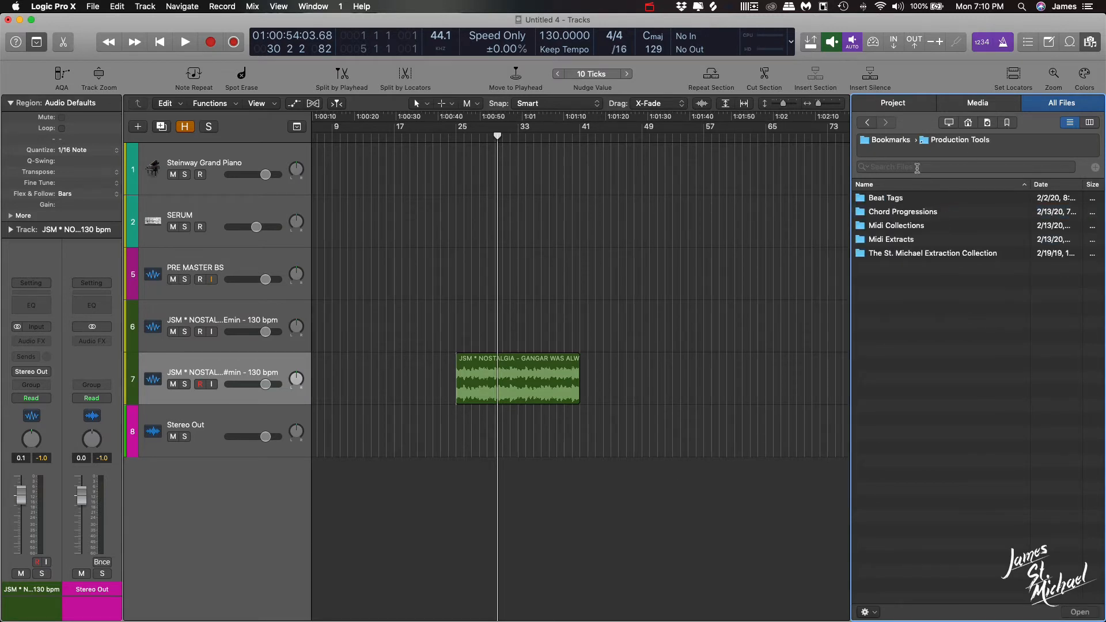
left_click(867, 123)
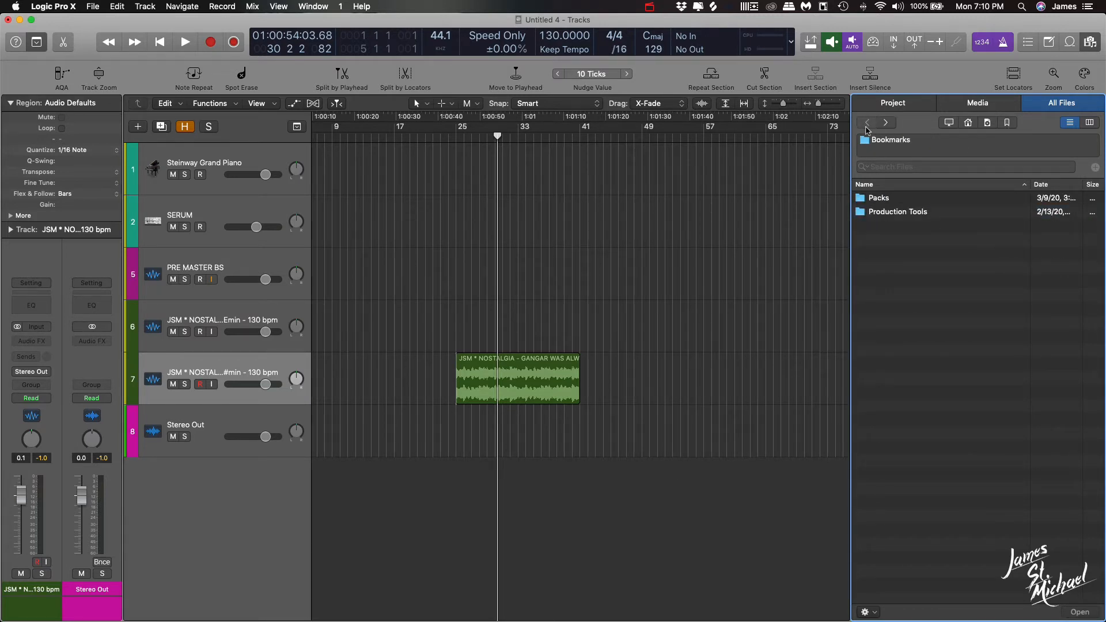
double_click(943, 202)
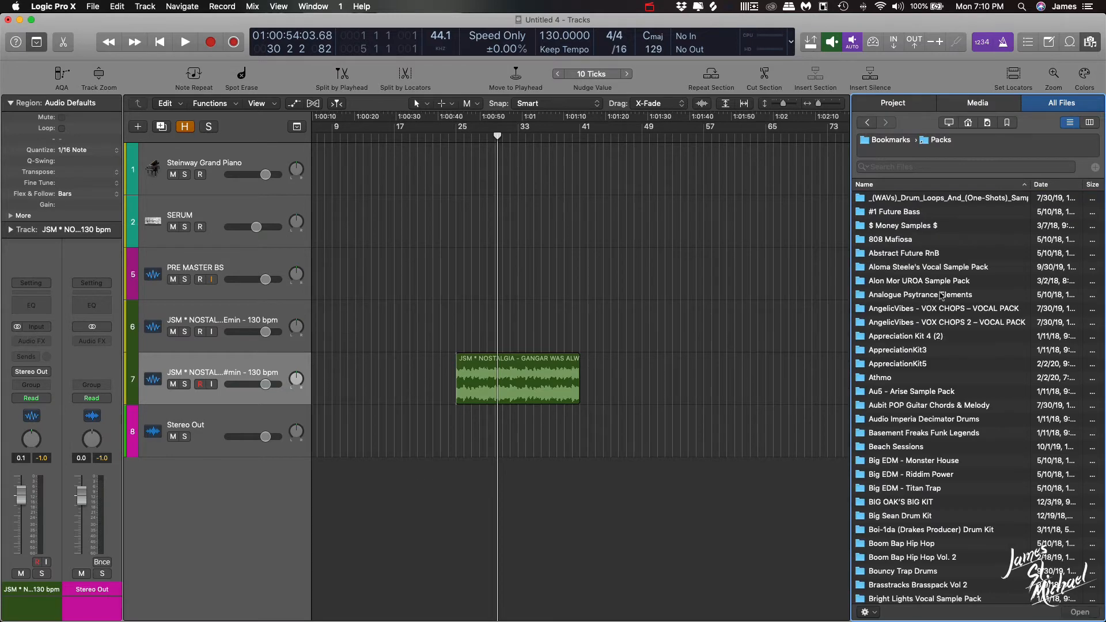
Find the Fabian Mazur - Chill Vibes pack and open its FM_tonal_loops folder
scroll(942, 296, "down", 20)
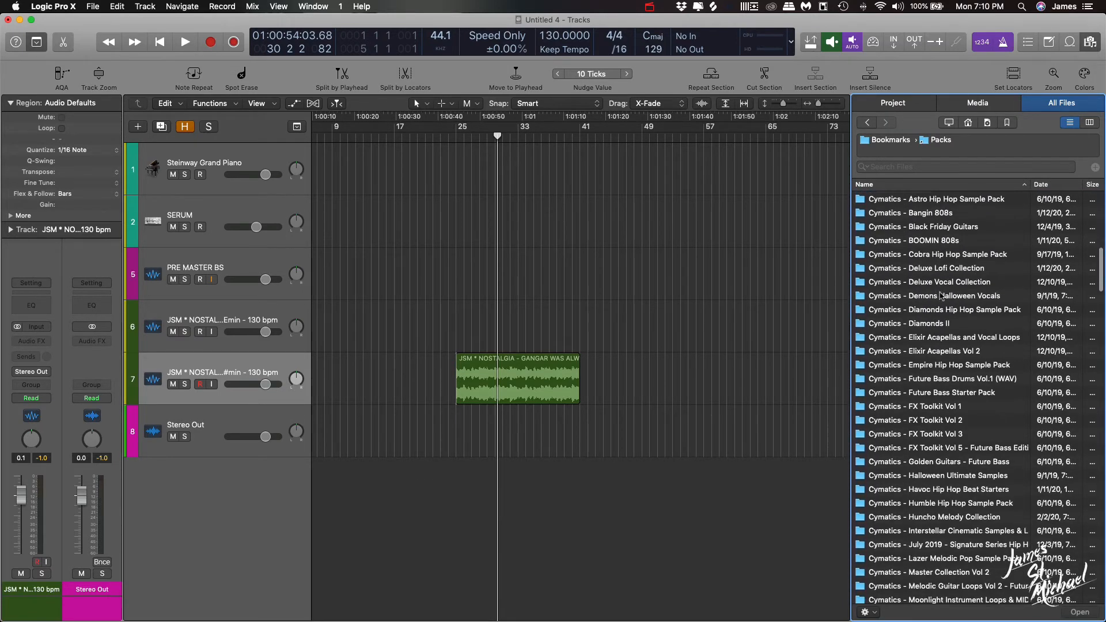
scroll(941, 296, "down", 20)
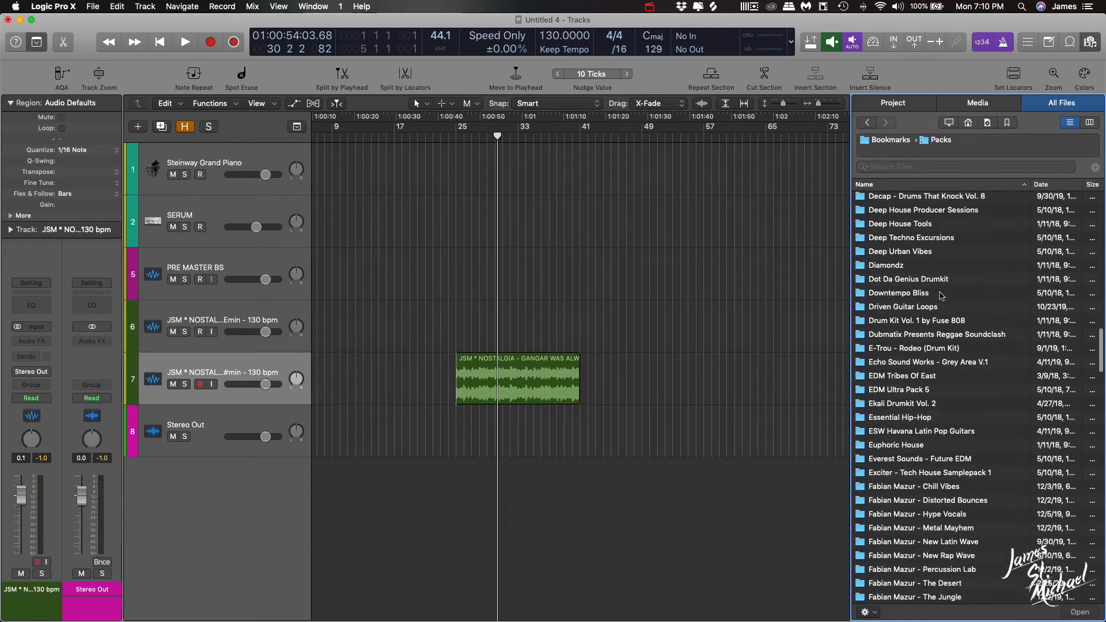
scroll(941, 296, "down", 10)
left_click(962, 252)
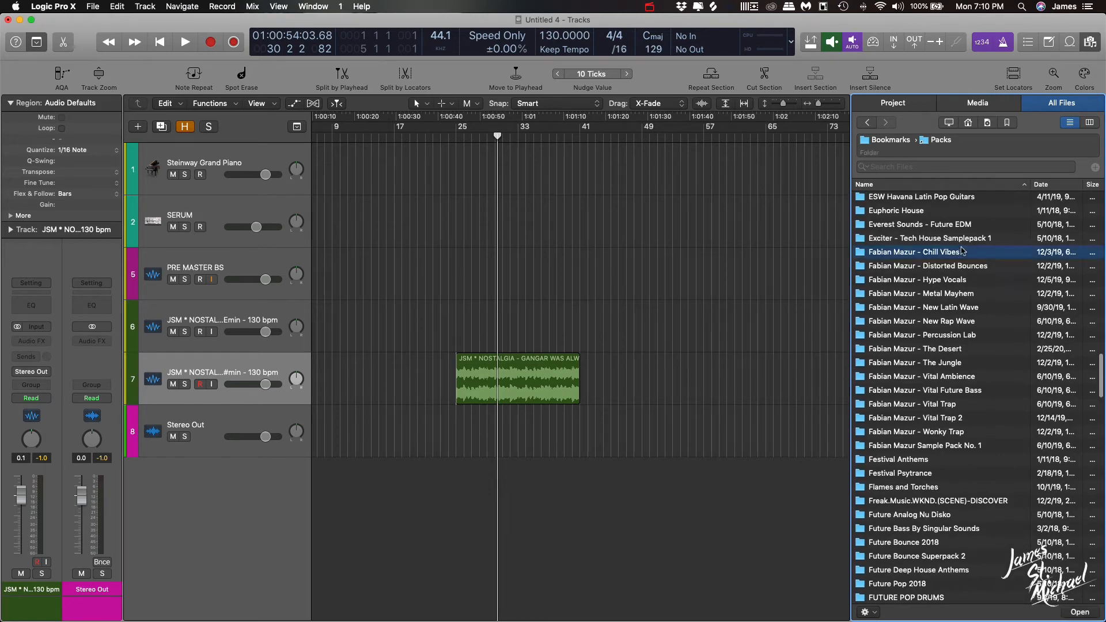
double_click(962, 252)
double_click(979, 211)
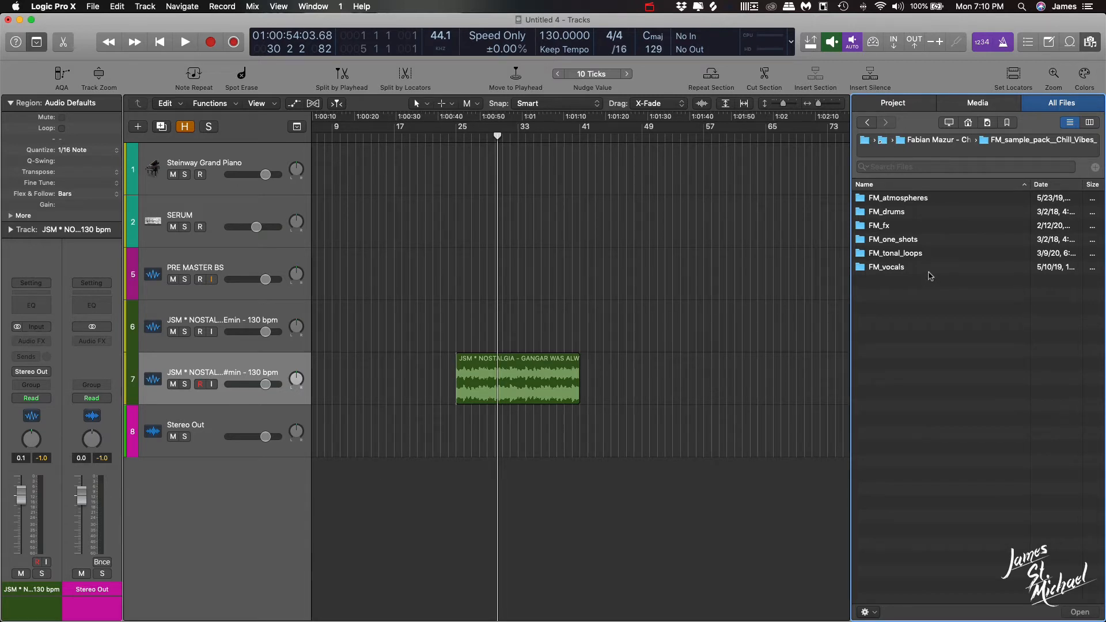
double_click(946, 255)
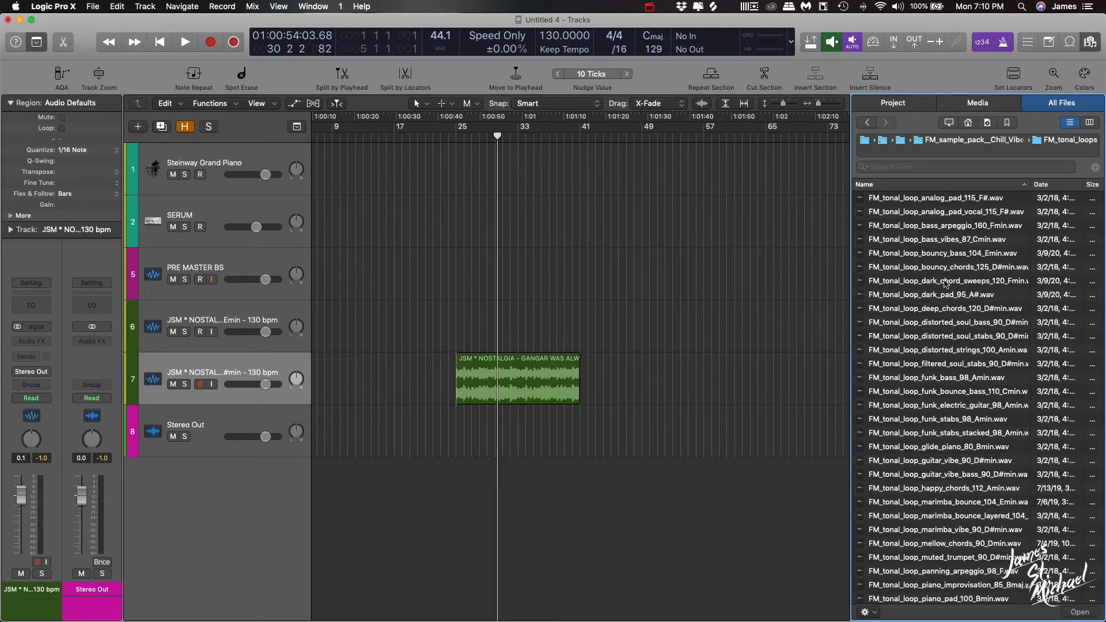
Preview FM_tonal_loop_dark_chord_sweeps_120_Fmin and add it on a new audio track near bar 2
left_click(943, 282)
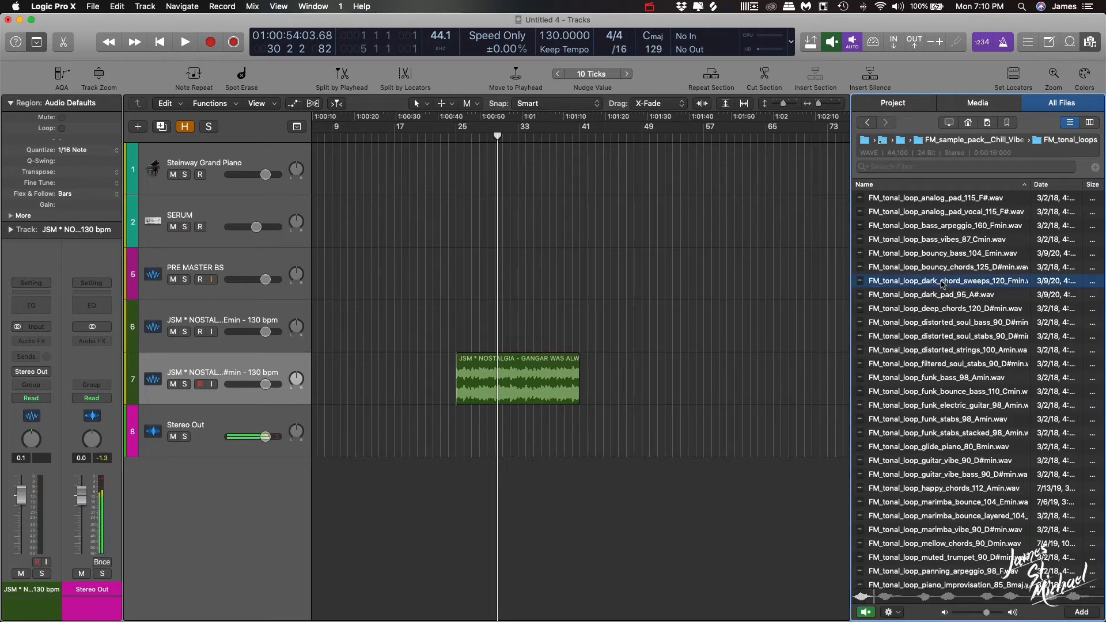
key("space")
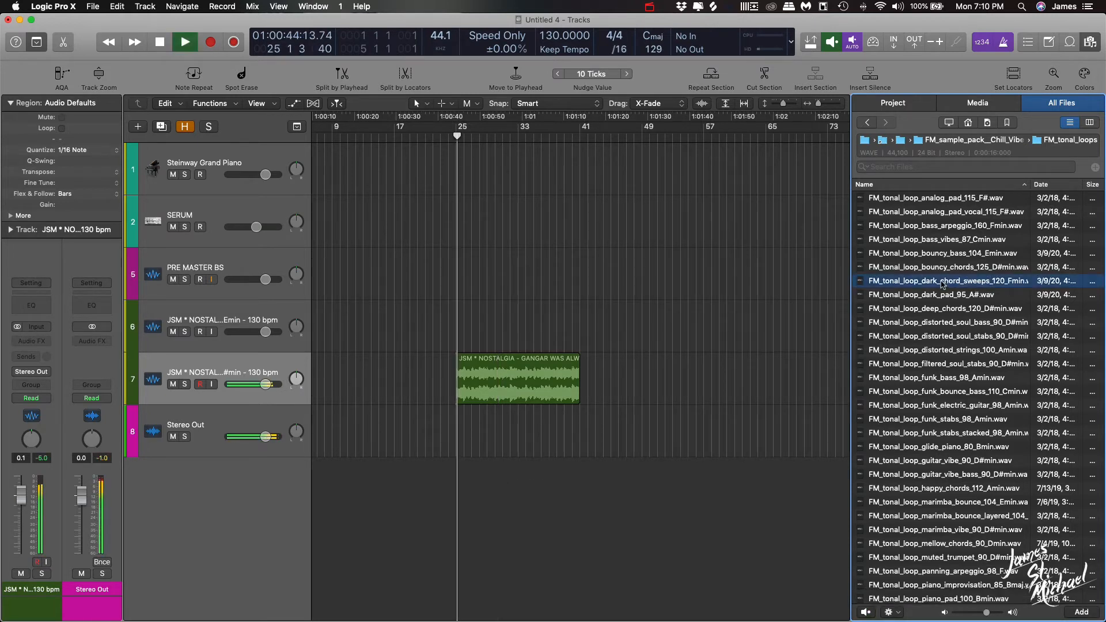
key("space")
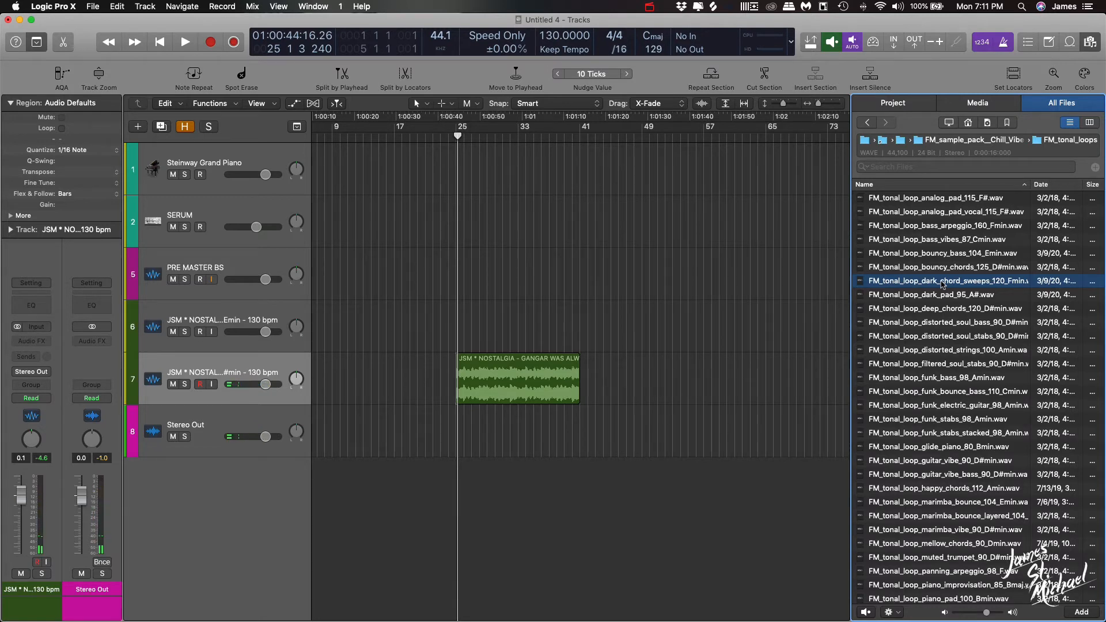
left_click(347, 482)
scroll(369, 474, "left", 3)
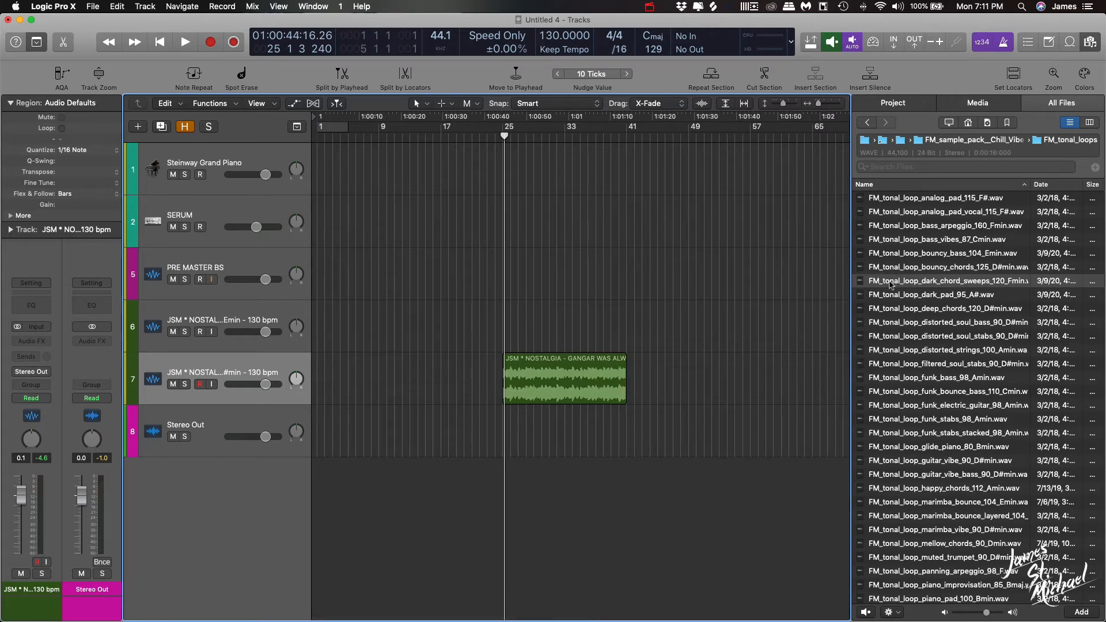
left_click_drag(890, 285, 343, 487)
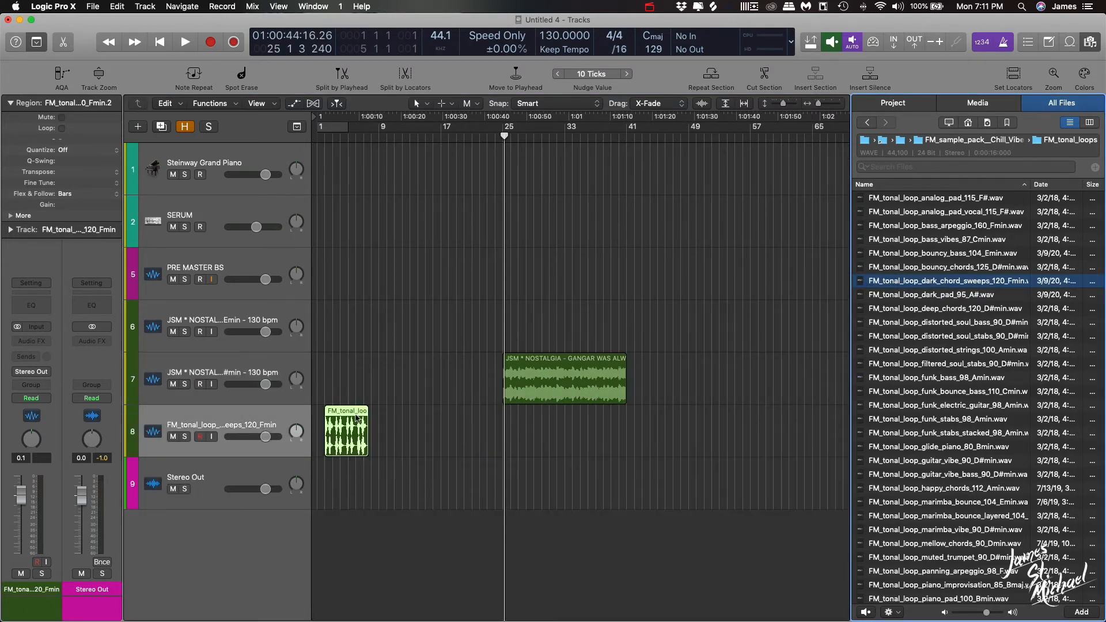
Mute the GANGAR WAS ALWAYS TRAP track, select the dark chord sweeps region and zoom to fit it
scroll(356, 418, "up", 6)
scroll(359, 418, "down", 4)
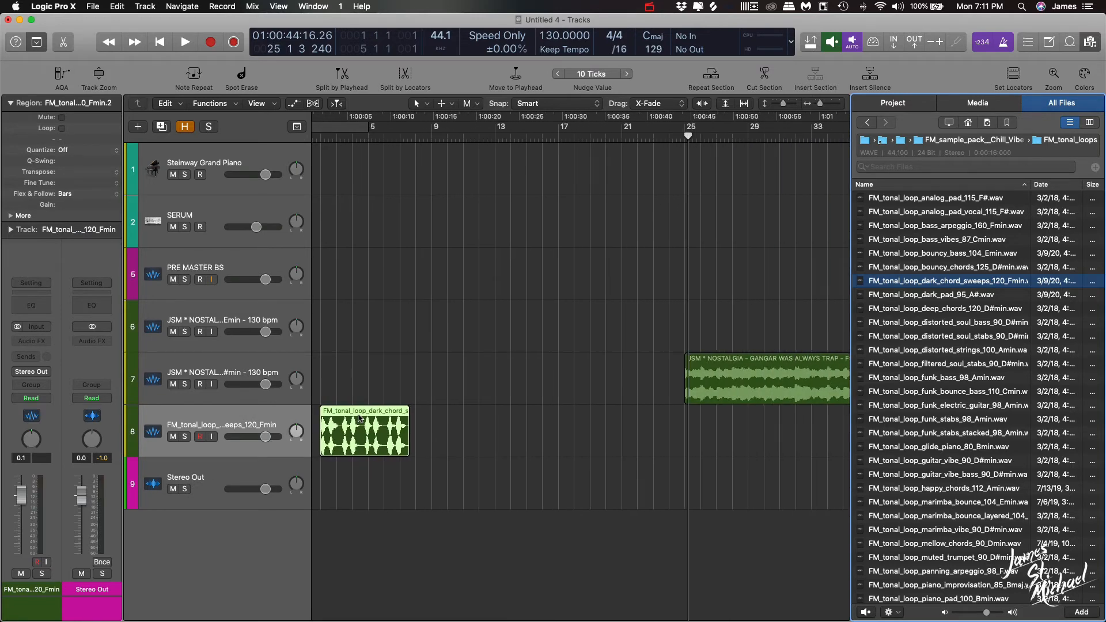
left_click(709, 362)
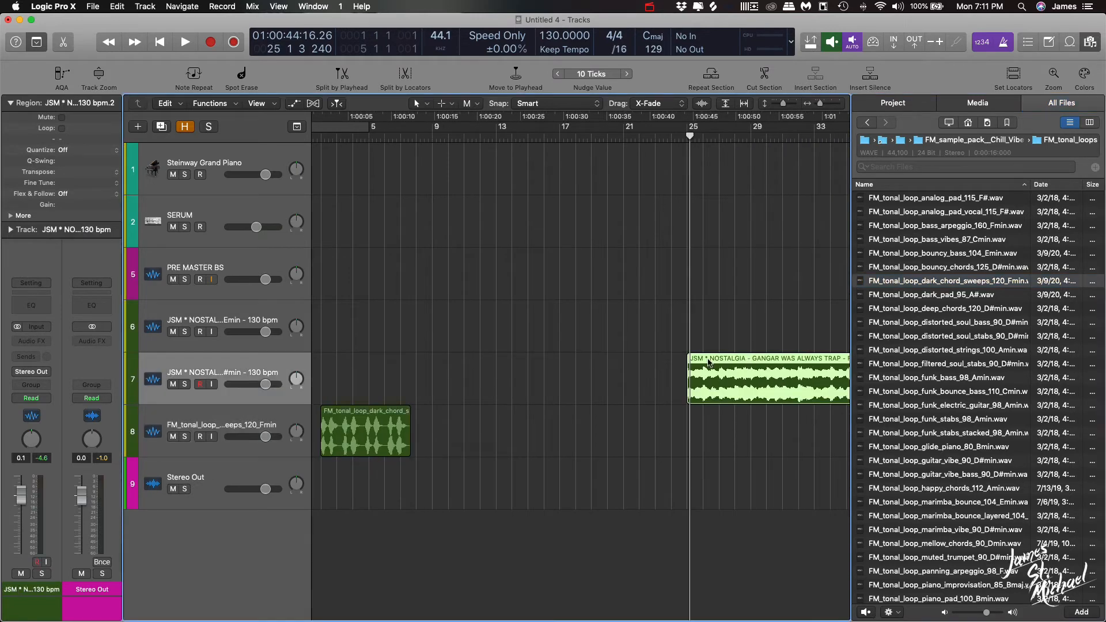
key("ctrl+m")
left_click(385, 408)
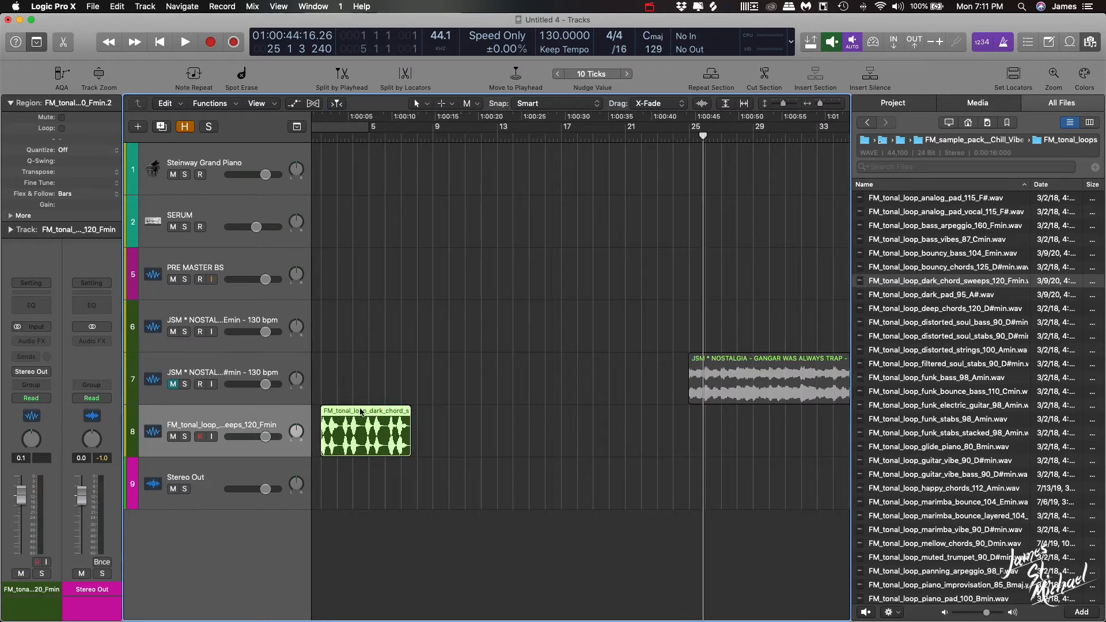
key("z")
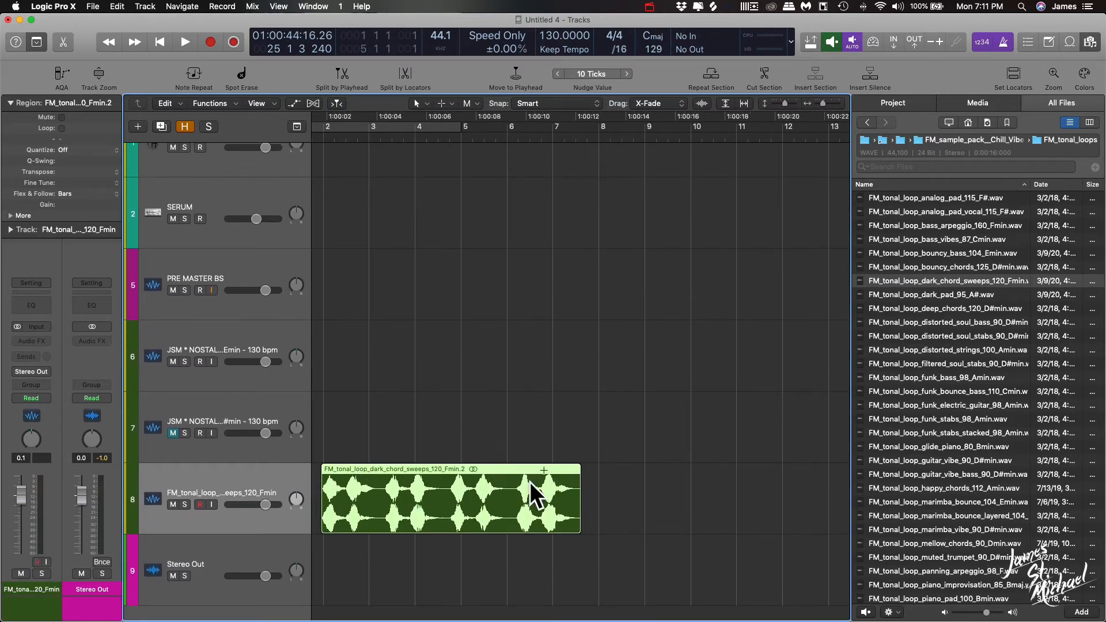
Time-stretch the dark chord sweeps region to end at bar 7 and play back the result
left_click(577, 525, "alt")
left_click_drag(579, 525, 551, 524)
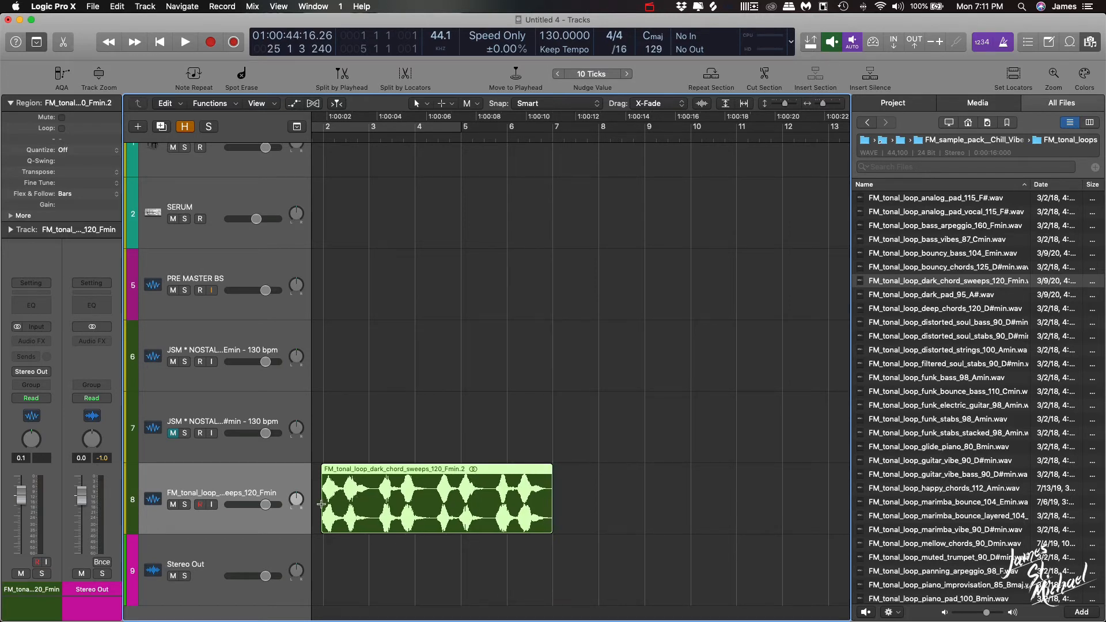
left_click(321, 504)
key("space")
key("space")
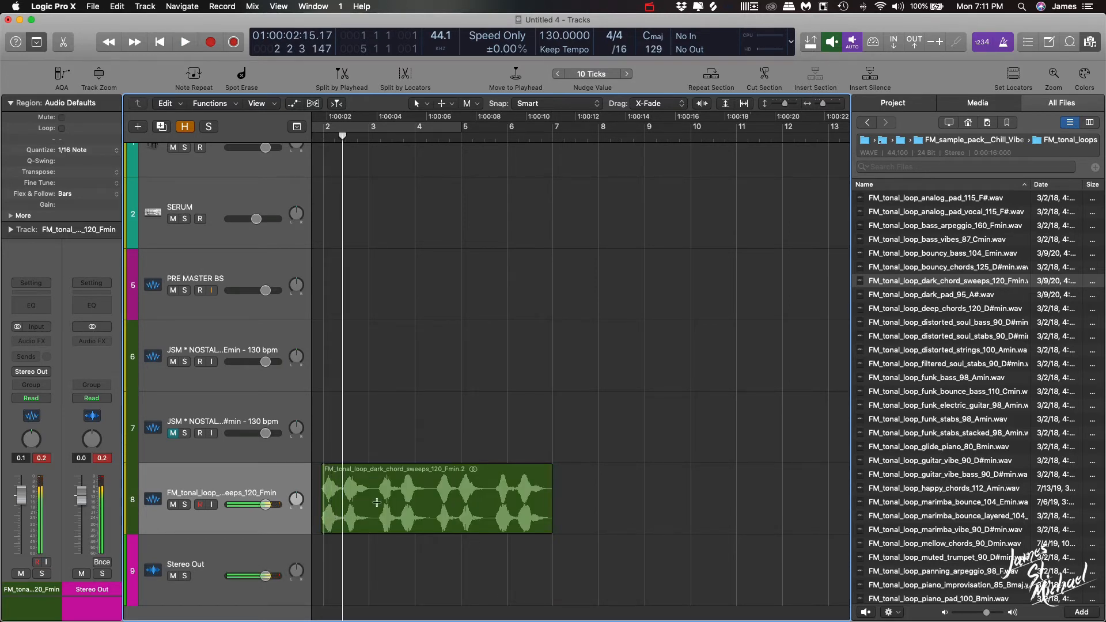
Move the dark chord sweeps region to start exactly at bar 2 and time-stretch it to eight bars, ending at bar 10
left_click_drag(552, 525, 690, 526)
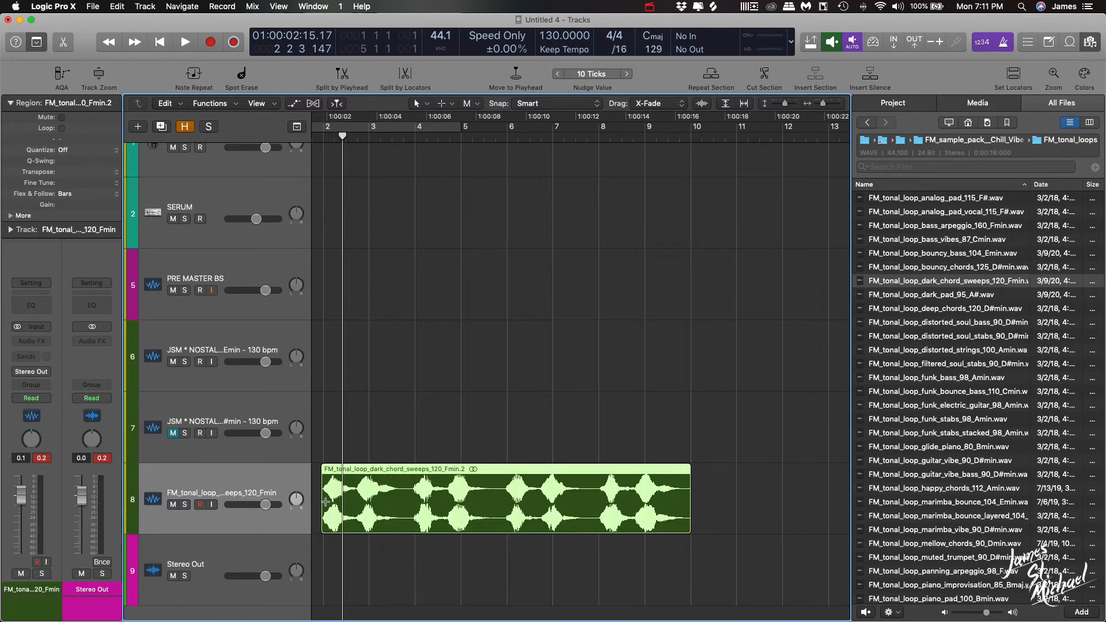
left_click(329, 436)
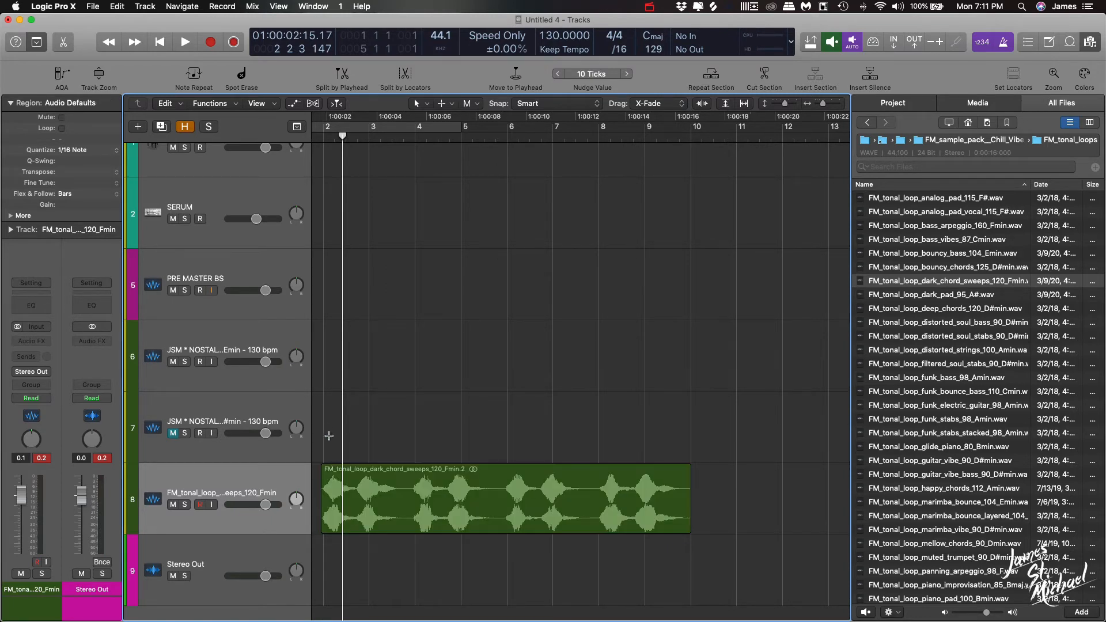
left_click(356, 475)
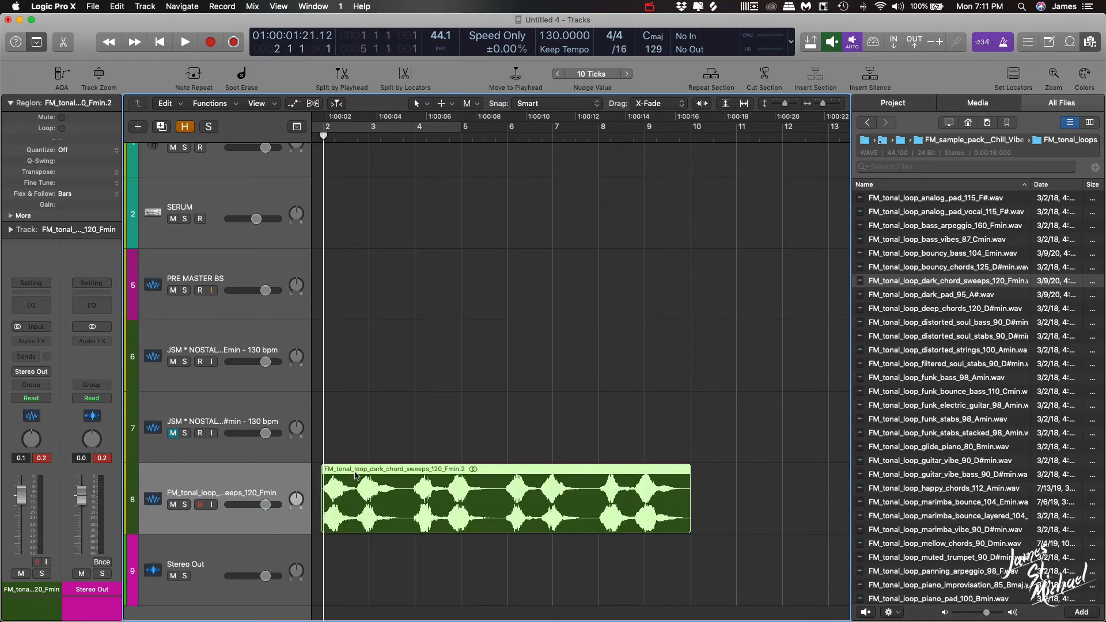
left_click_drag(354, 474, 364, 478)
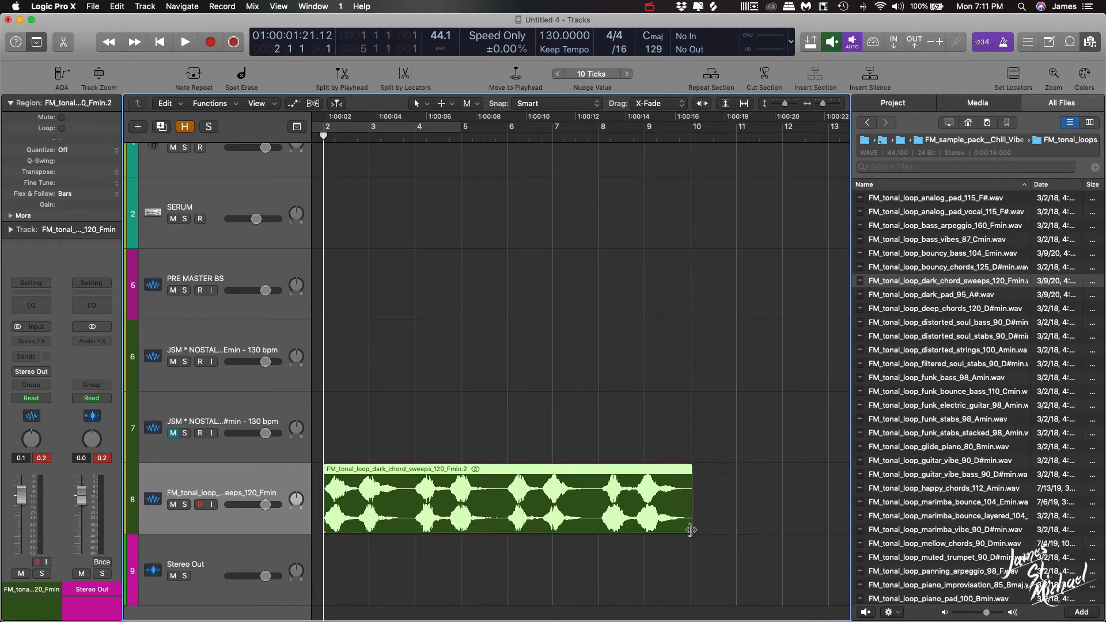
left_click_drag(691, 530, 690, 526)
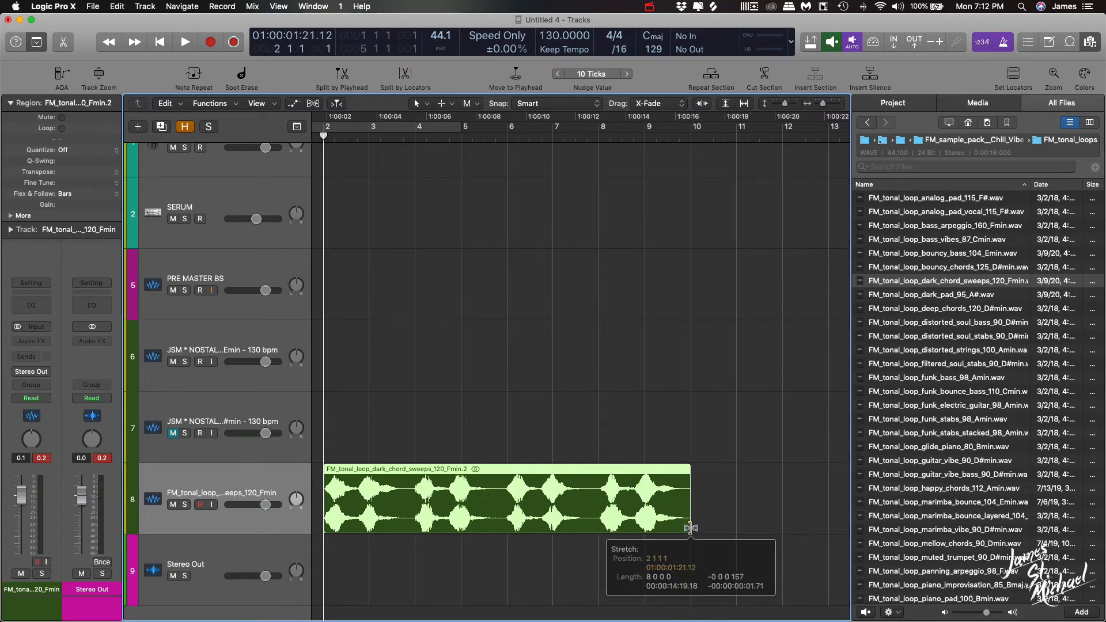
Play the stretched loop from bar 2, repeat its region once directly after itself, and select both regions
left_click(321, 515)
key("space")
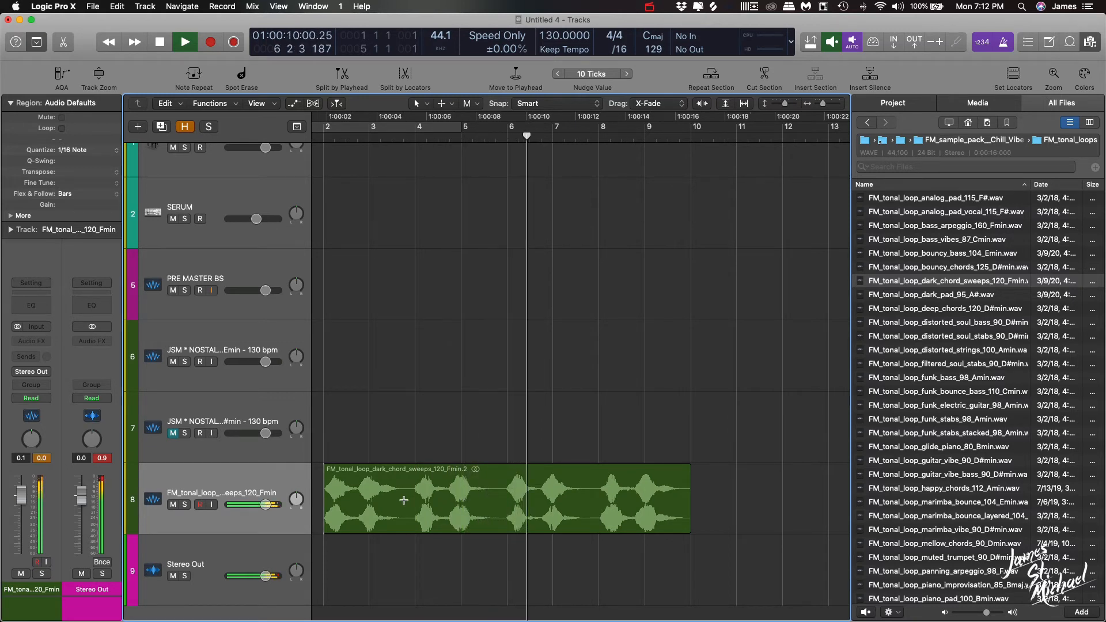
scroll(532, 463, "down", 1)
scroll(532, 463, "down", 3)
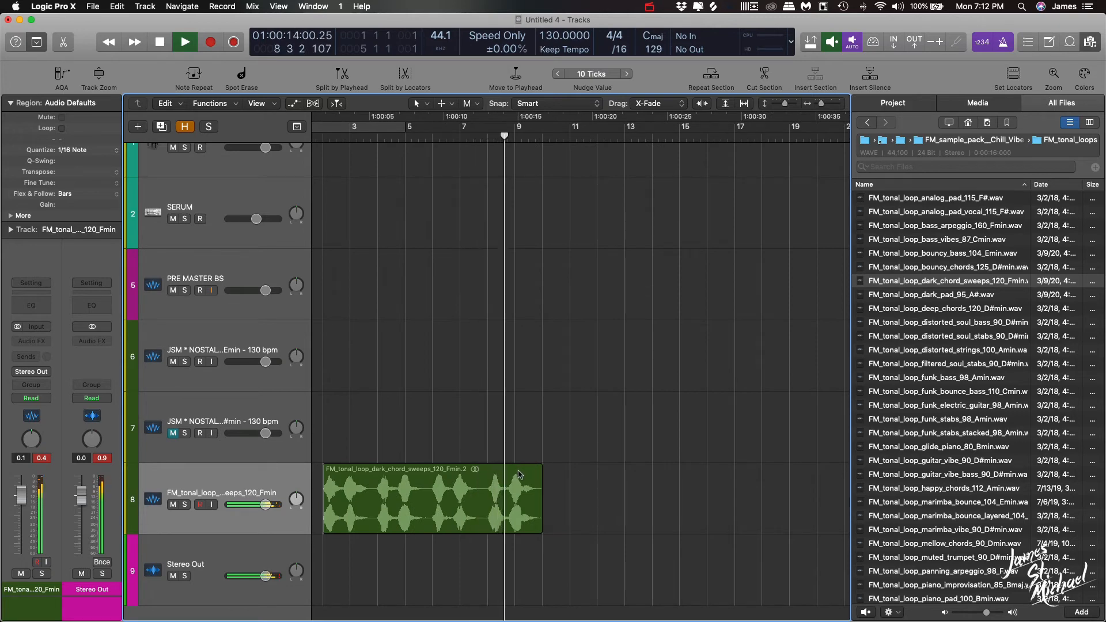
left_click(514, 475)
key("super+r")
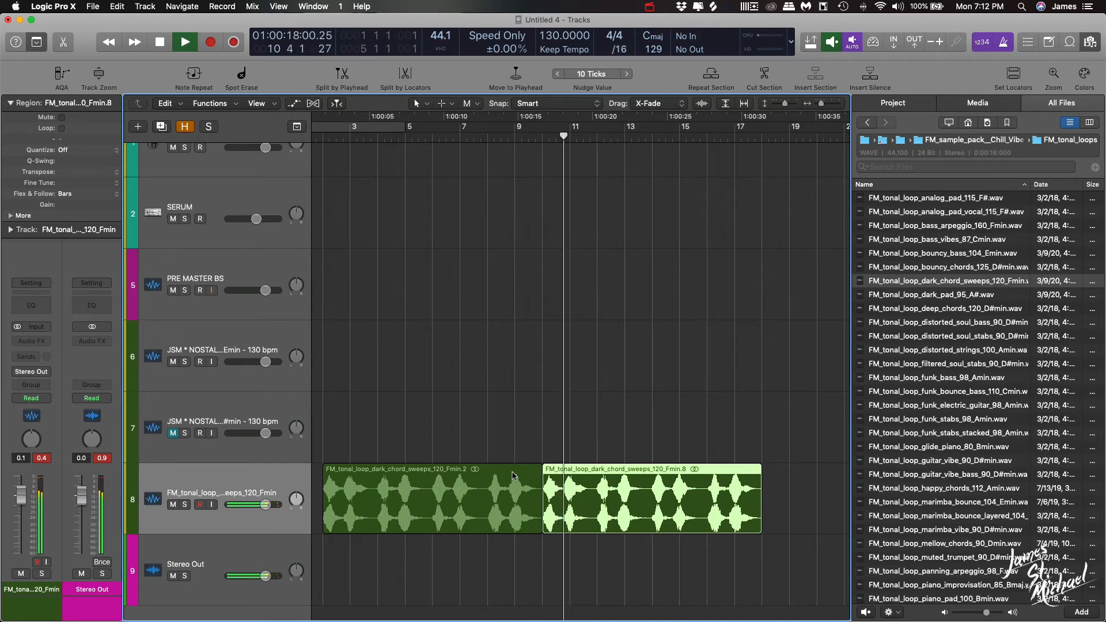
key("space")
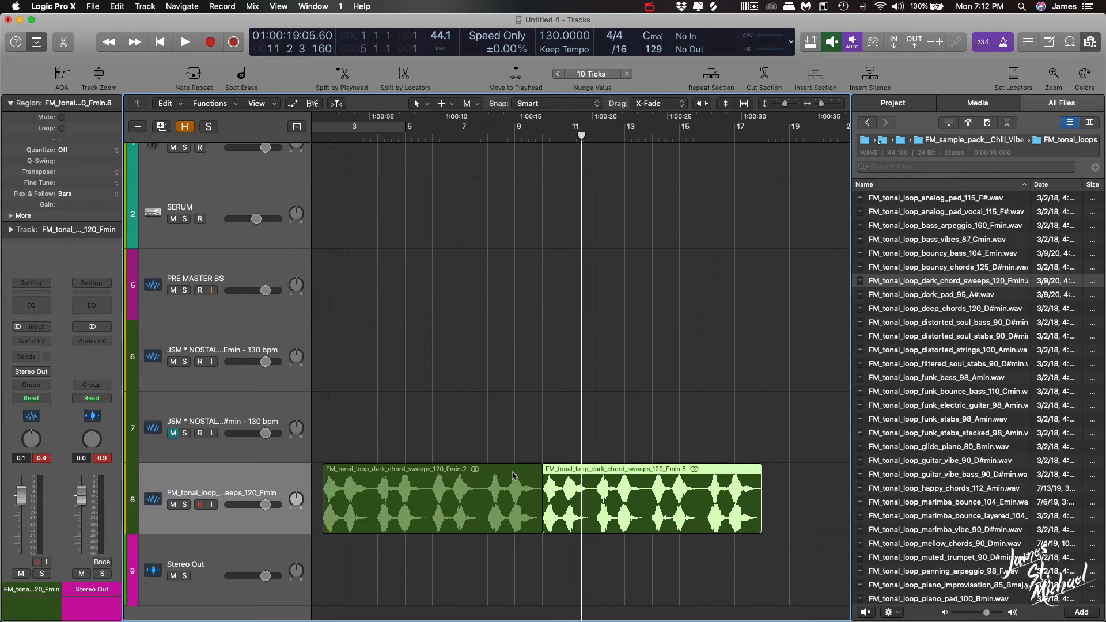
left_click_drag(820, 482, 490, 484)
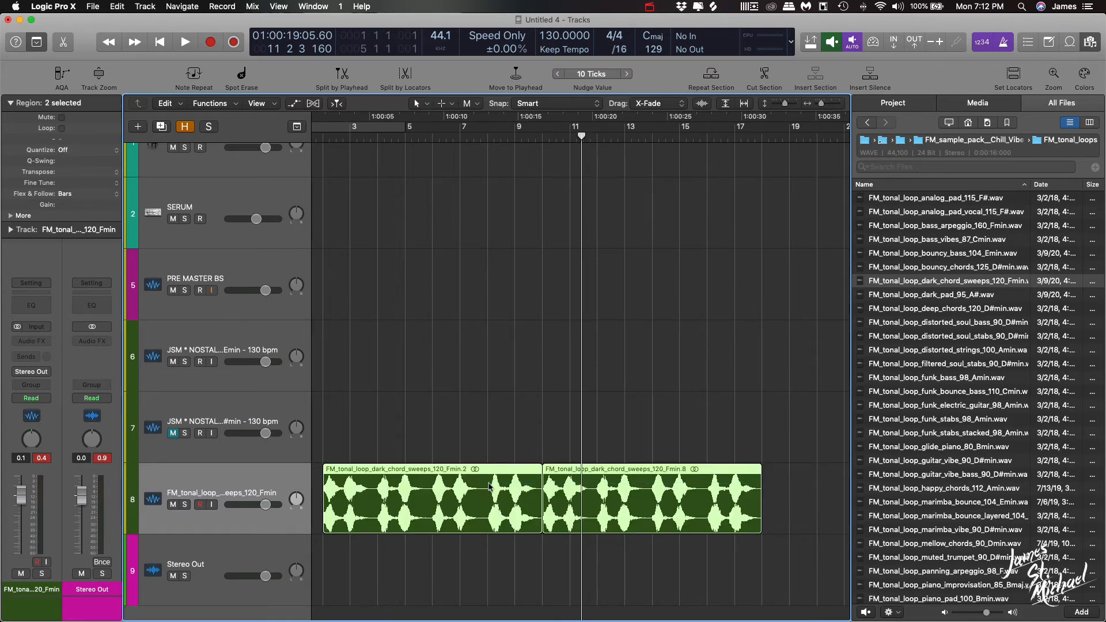
Switch to Ableton Live and delete the GANGAR WAS ALWAYS TRAP clip from the third track
key("super+Left")
key("super+Left")
key("super+Left")
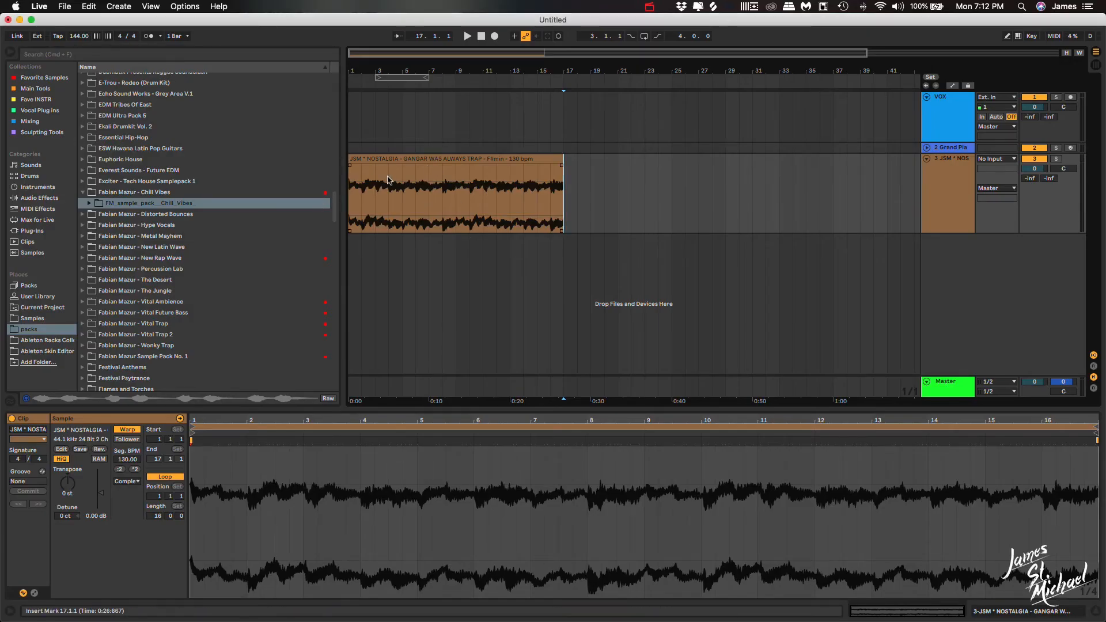
scroll(389, 192, "up", 5)
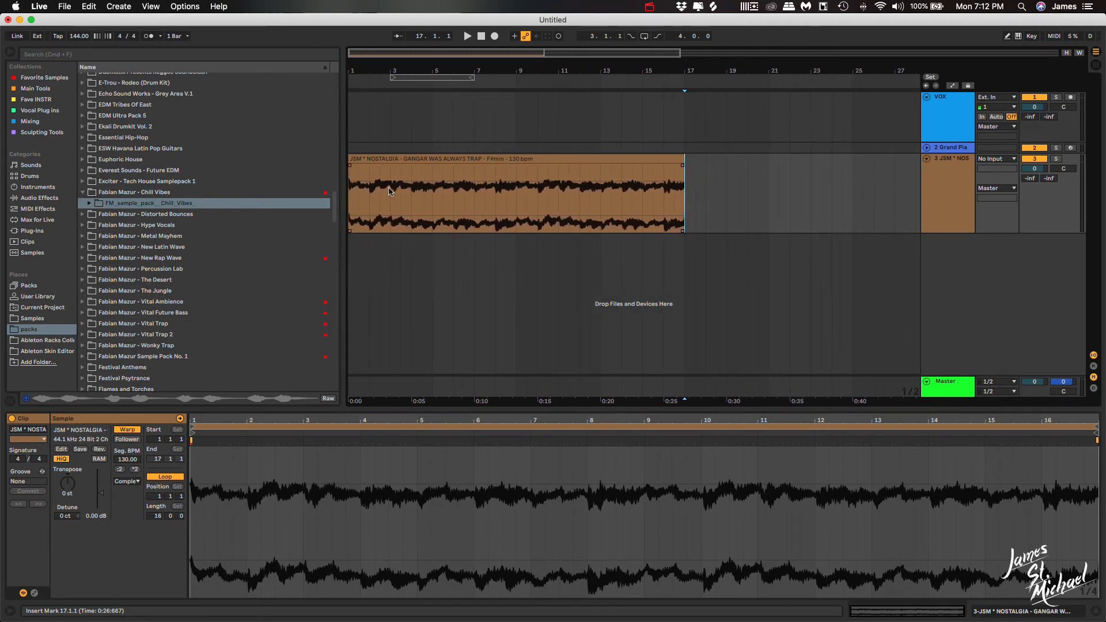
scroll(389, 192, "down", 5)
left_click(353, 197)
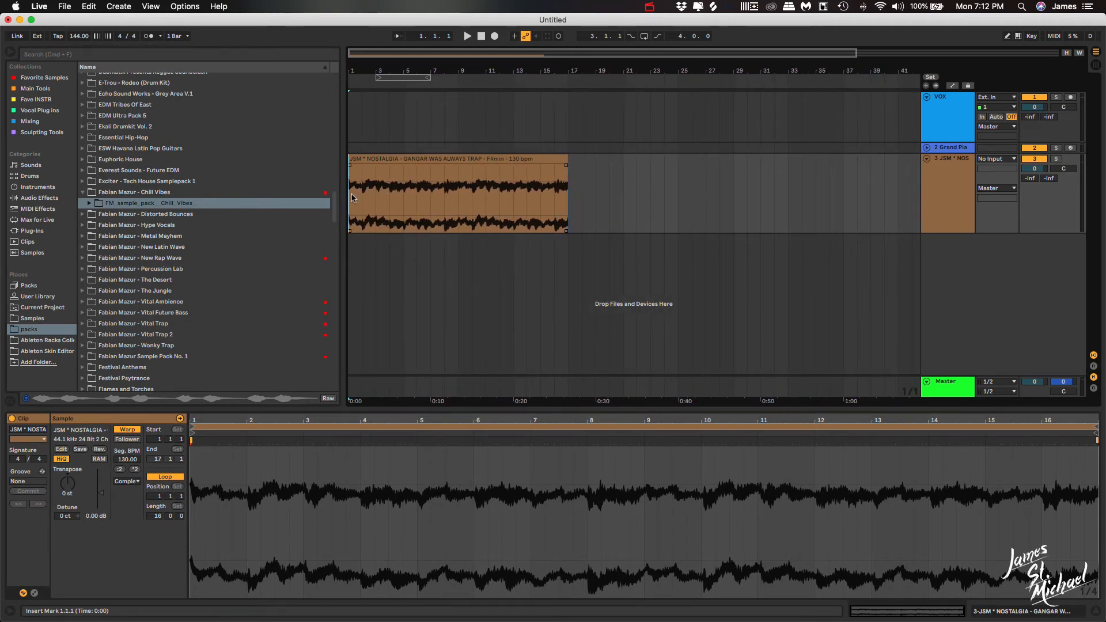
left_click(440, 160)
key("Delete")
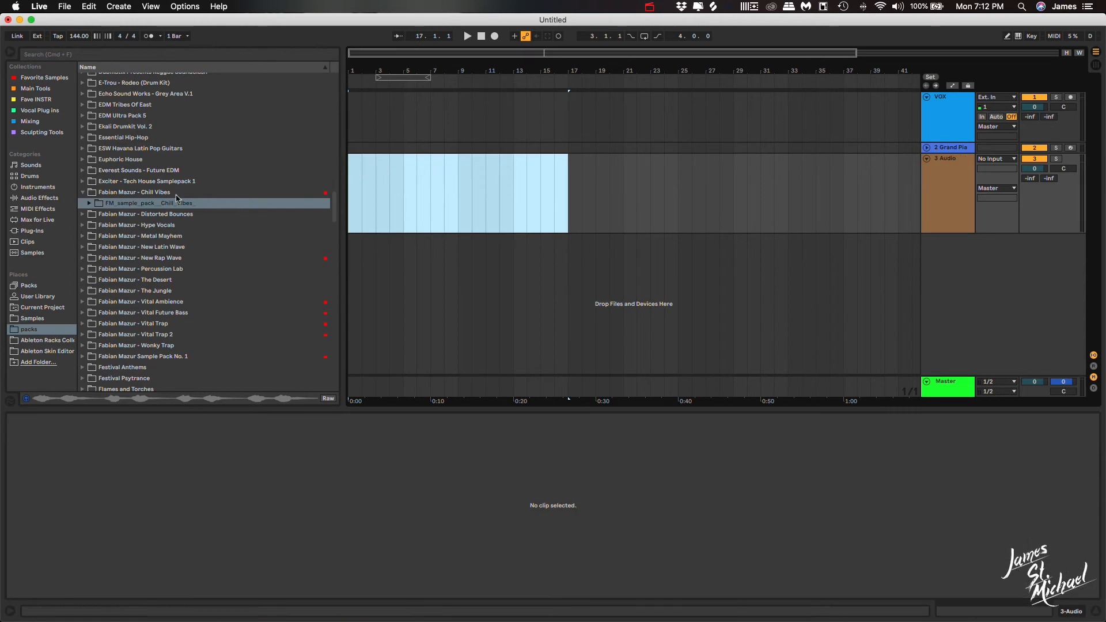
left_click(566, 188)
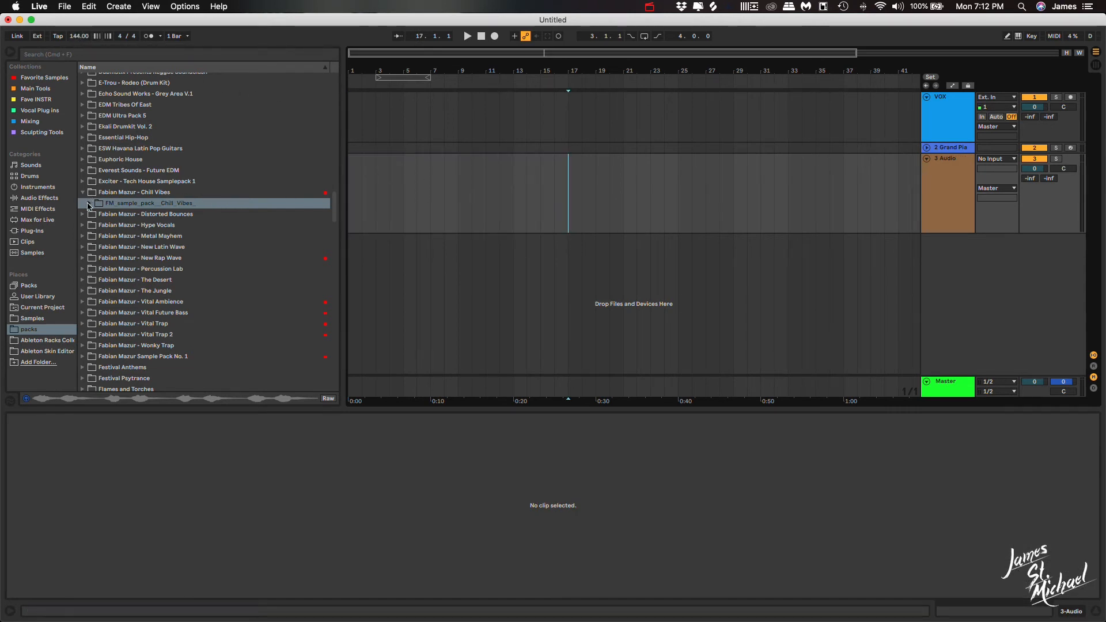
Open the NOSTALGIA pack's LOOPS folder and add the GANGAR WAS ALWAYS TRAP loop to the third track at bar 5
scroll(89, 198, "down", 15)
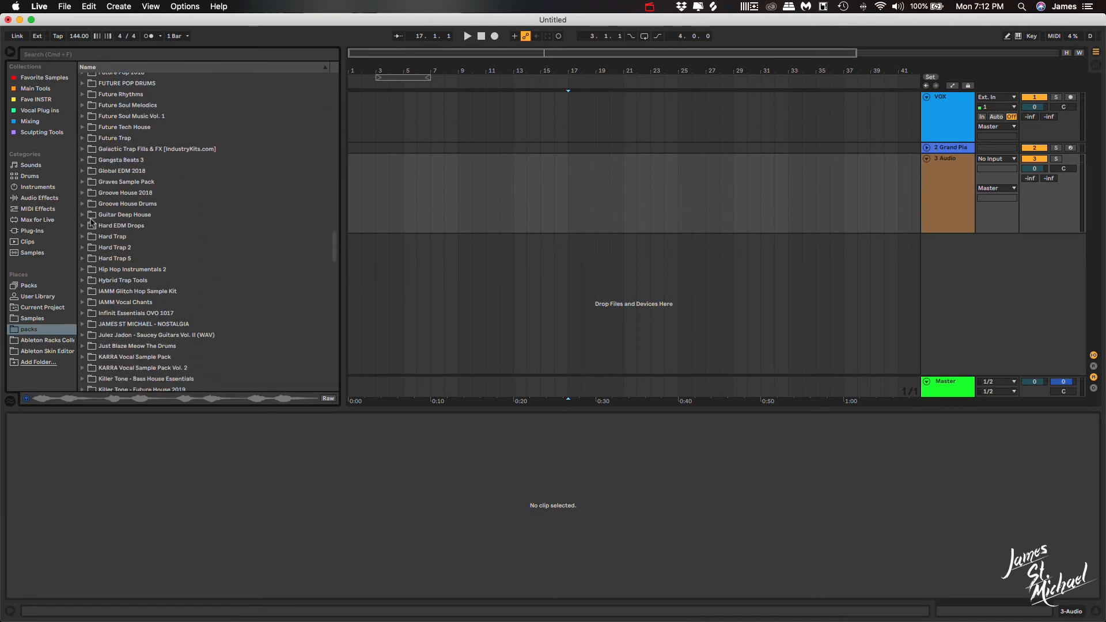
left_click(83, 181)
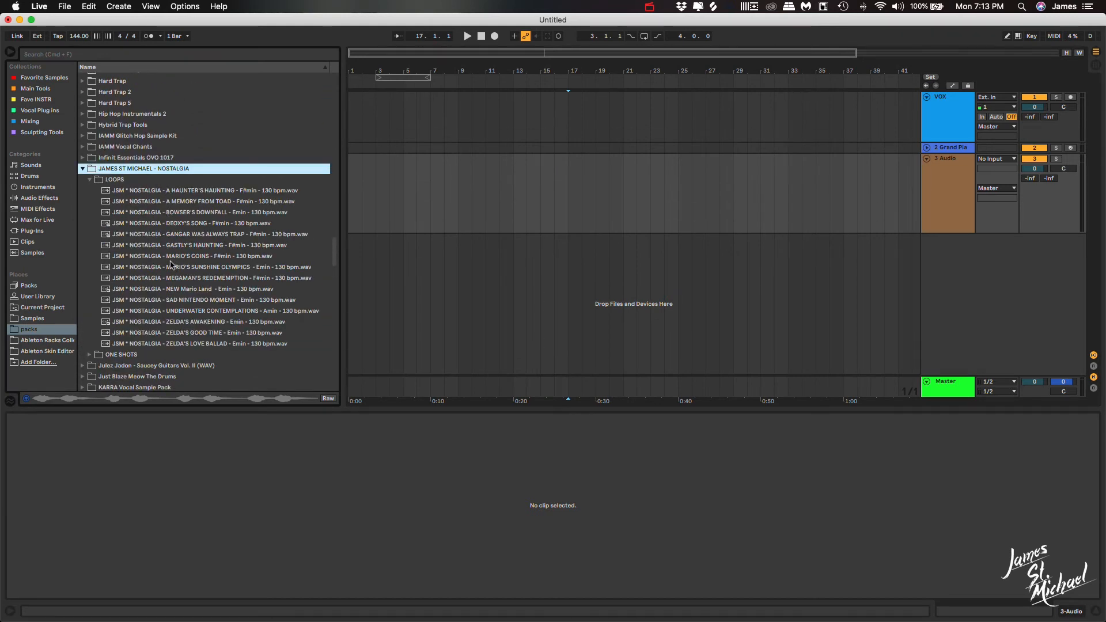
scroll(176, 264, "down", 1)
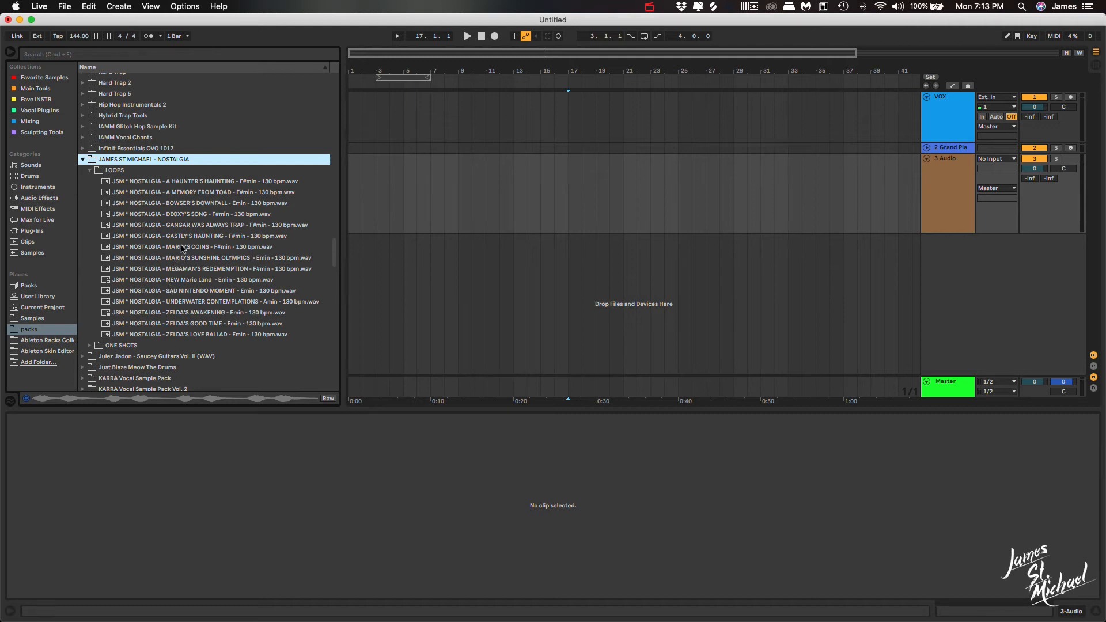
left_click_drag(176, 229, 622, 190)
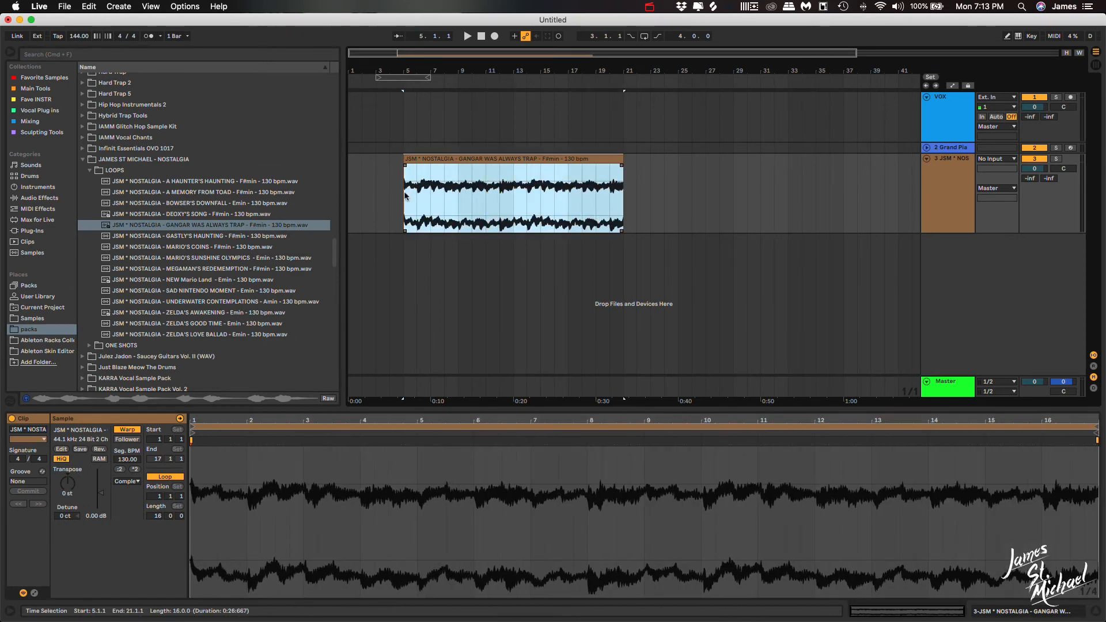
Play the GANGAR WAS ALWAYS TRAP clip from bar 5, turning the metronome on during playback
left_click_drag(405, 195, 626, 190)
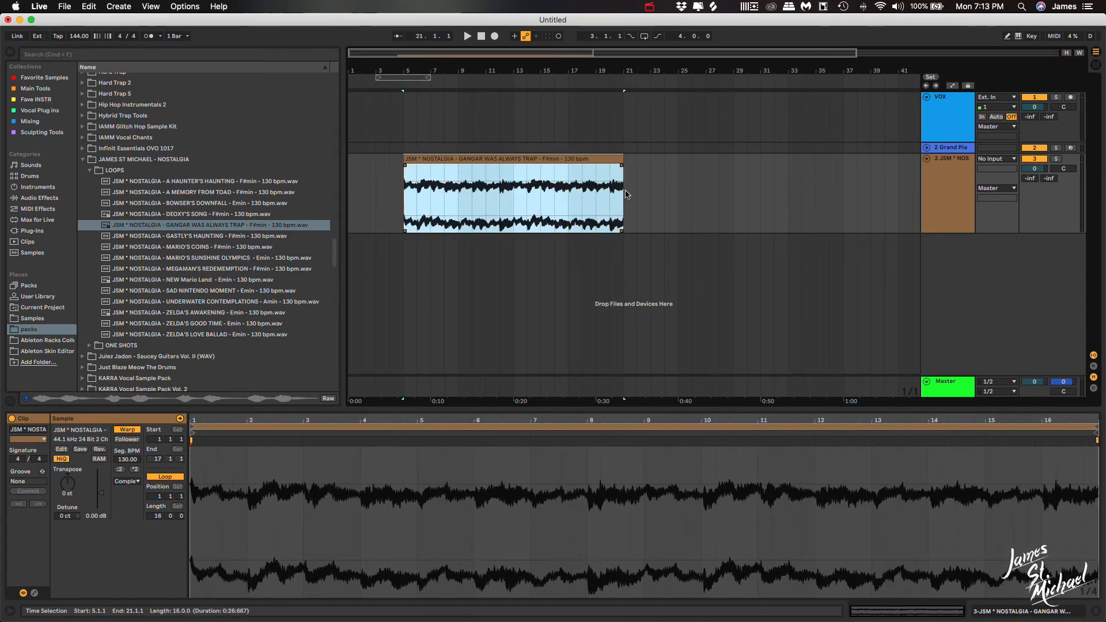
left_click(405, 202)
key("space")
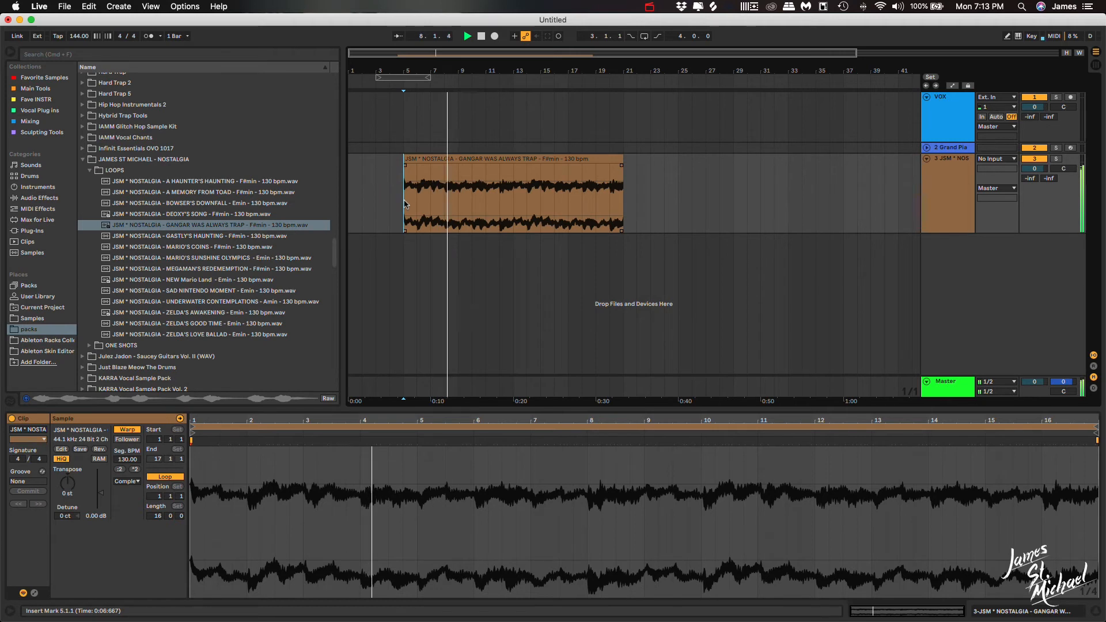
key("o")
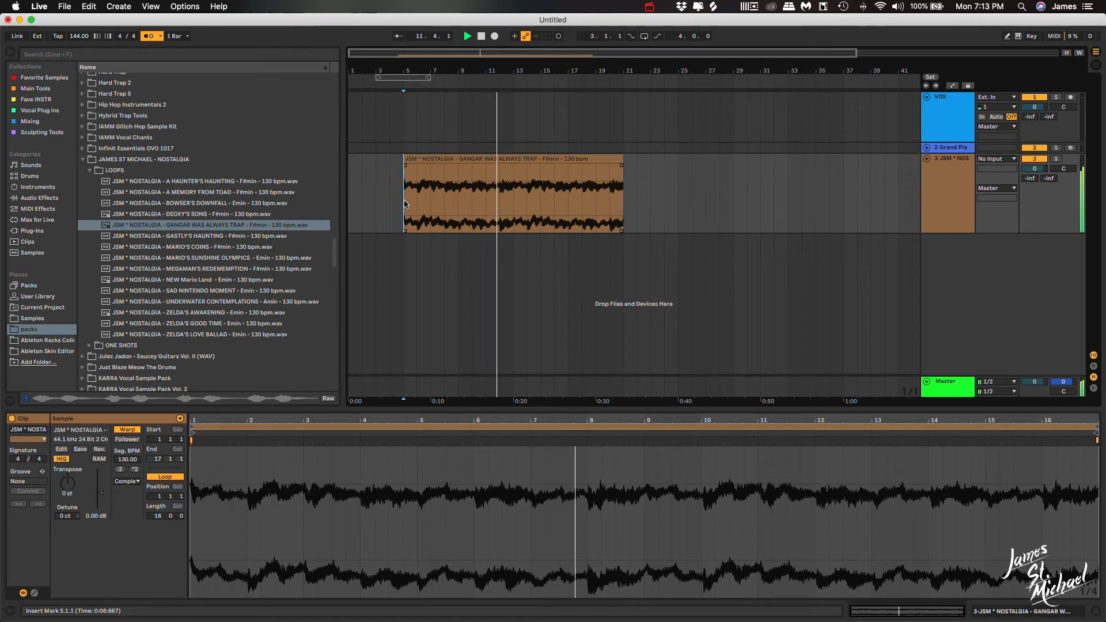
key("space")
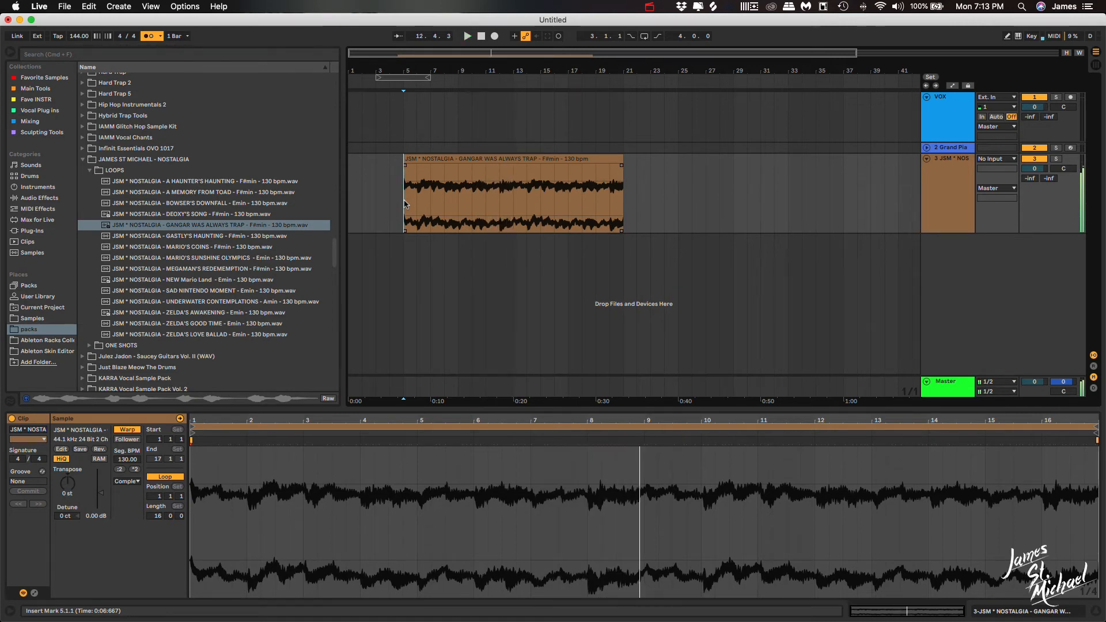
Move the GANGAR WAS ALWAYS TRAP clip along its track to start at bar 17
left_click(439, 167)
key("minus")
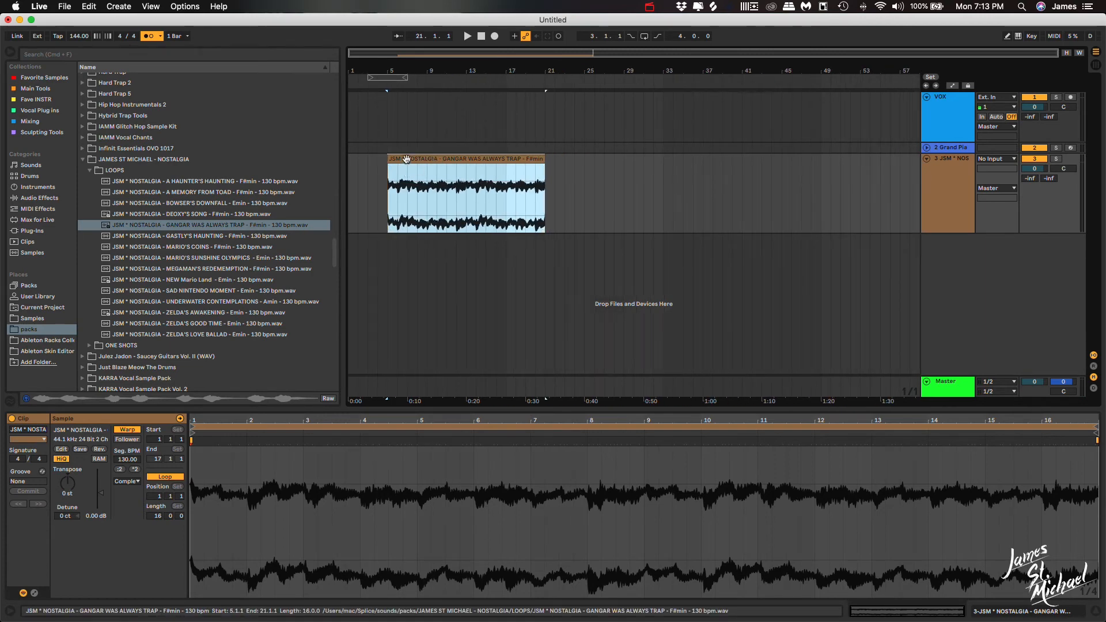
left_click_drag(406, 159, 524, 167)
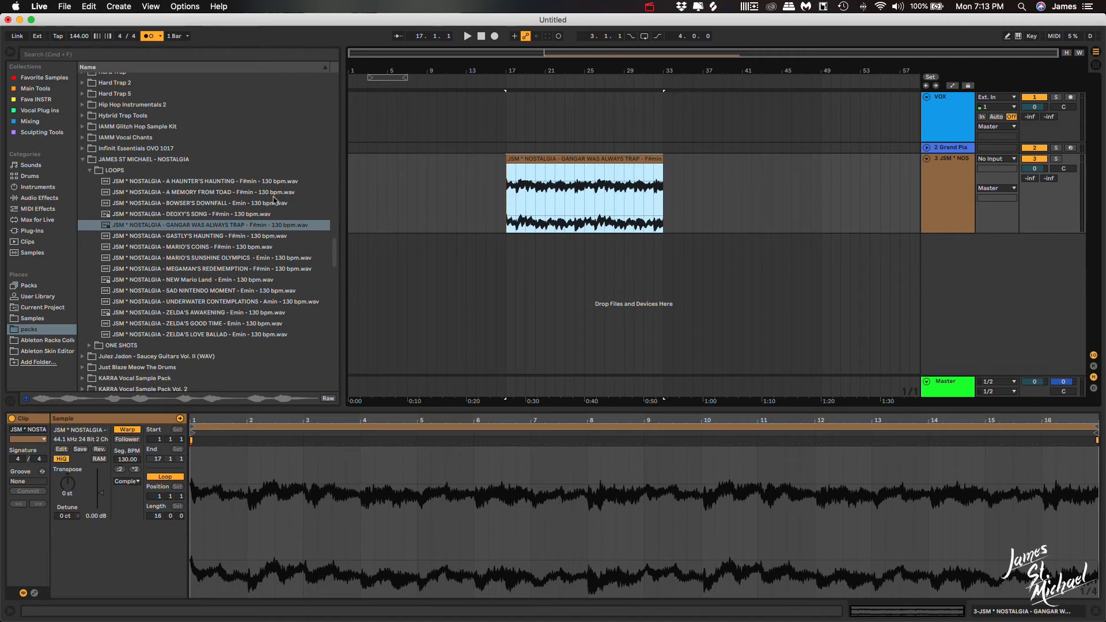
Collapse the NOSTALGIA pack and expand the Fabian Mazur - Chill Vibes pack and its FM_sample_pack__Chill_Vibes_ folder
left_click(89, 170)
left_click(84, 159)
scroll(88, 158, "up", 10)
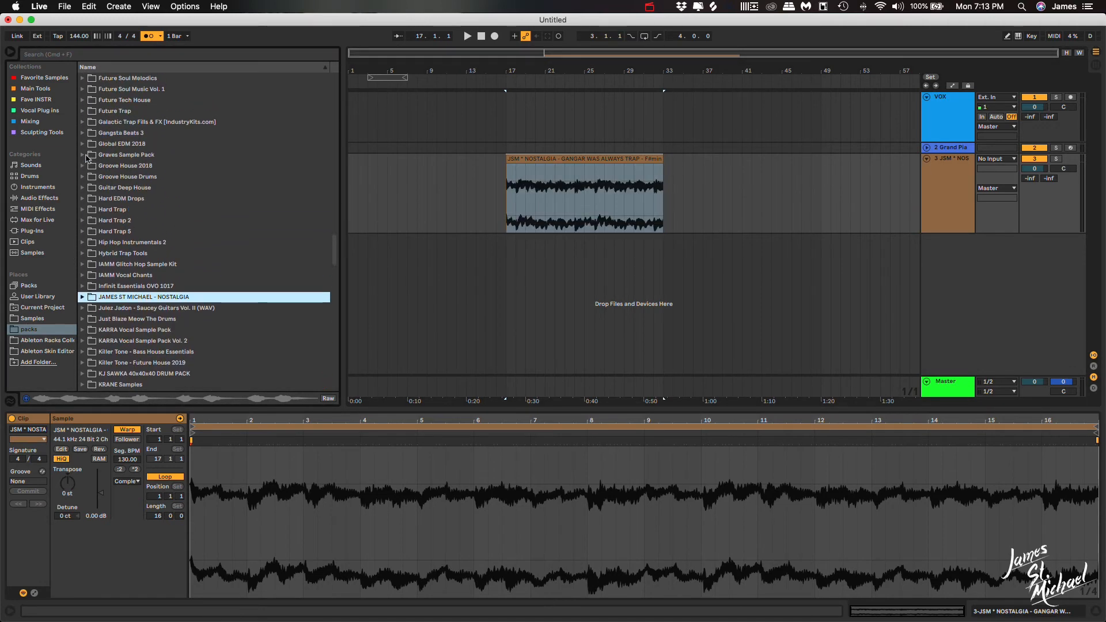
scroll(88, 158, "up", 8)
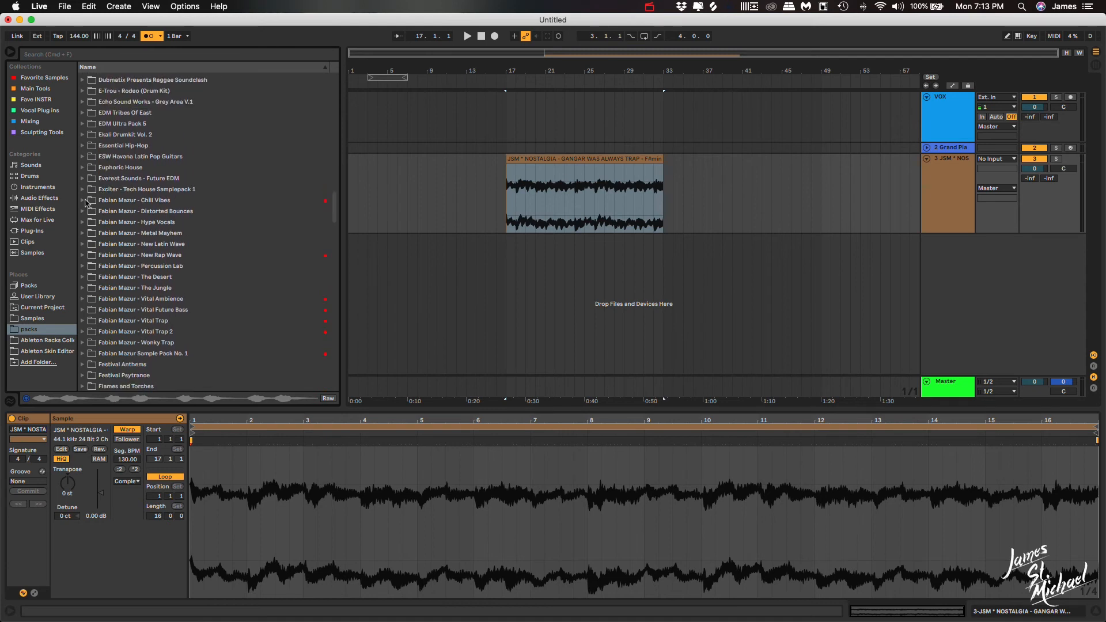
left_click(84, 201)
scroll(139, 214, "down", 5)
scroll(104, 156, "up", 3)
left_click(89, 148)
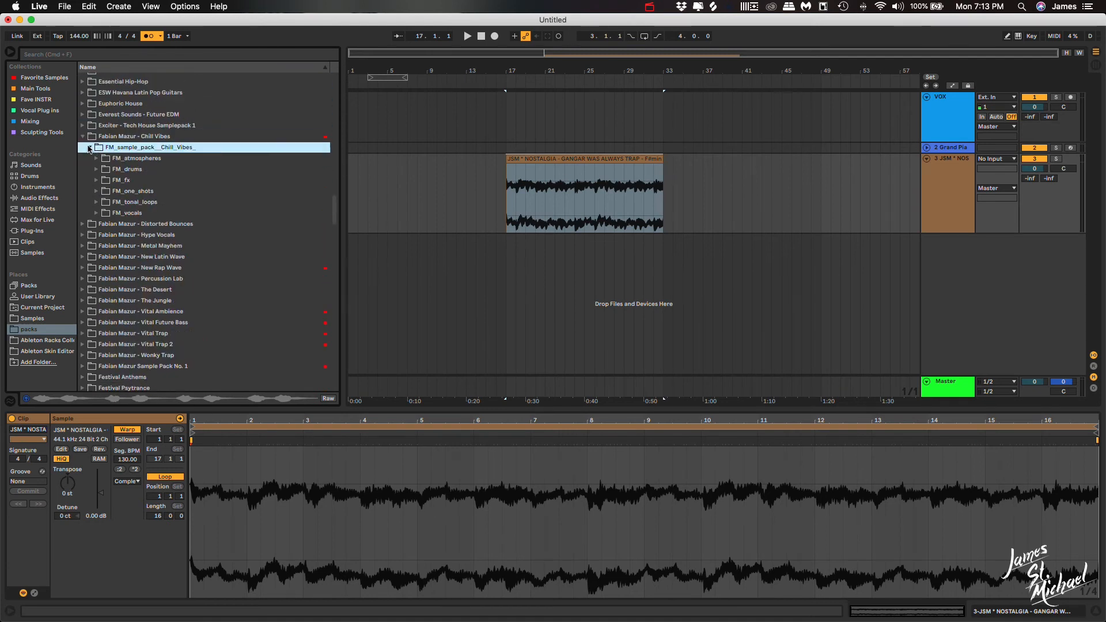
Expand the FM_tonal_loops folder and find the dark chord sweeps loop in it
scroll(90, 148, "down", 1)
left_click(97, 205)
scroll(99, 206, "up", 1)
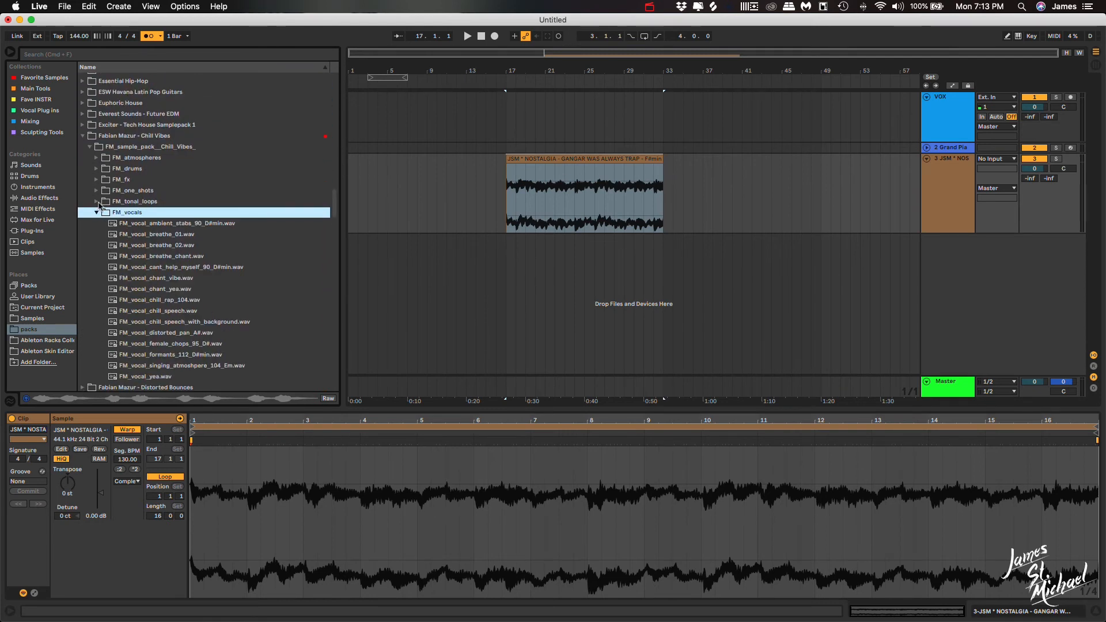
left_click(98, 202)
scroll(140, 248, "down", 10)
scroll(142, 249, "up", 10)
scroll(143, 250, "down", 4)
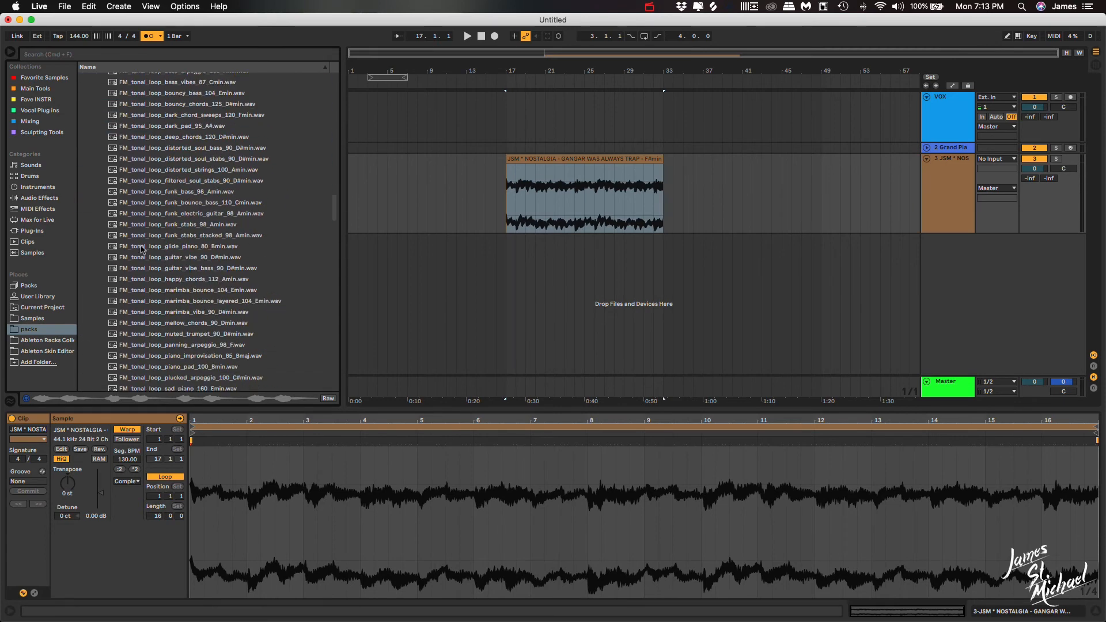
scroll(196, 154, "up", 3)
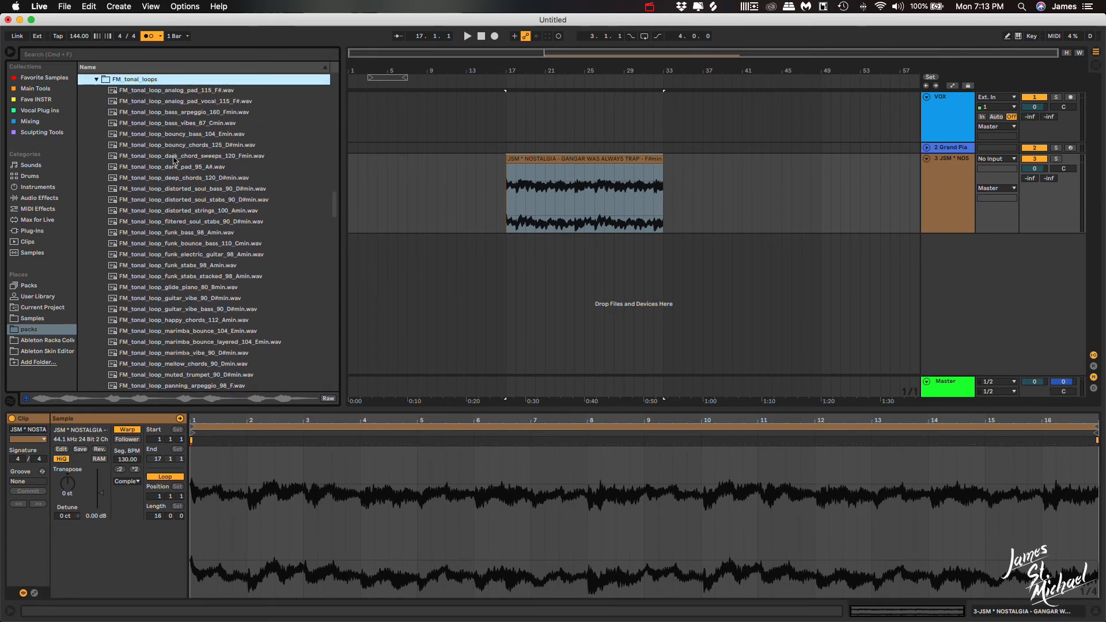
Add FM_tonal_loop_dark_chord_sweeps_120_Fmin on a new audio track at bar 1 and move the GANGAR WAS ALWAYS TRAP clip to bar 33
left_click(187, 157)
left_click_drag(333, 228, 351, 246)
left_click_drag(542, 161, 706, 169)
left_click(423, 260)
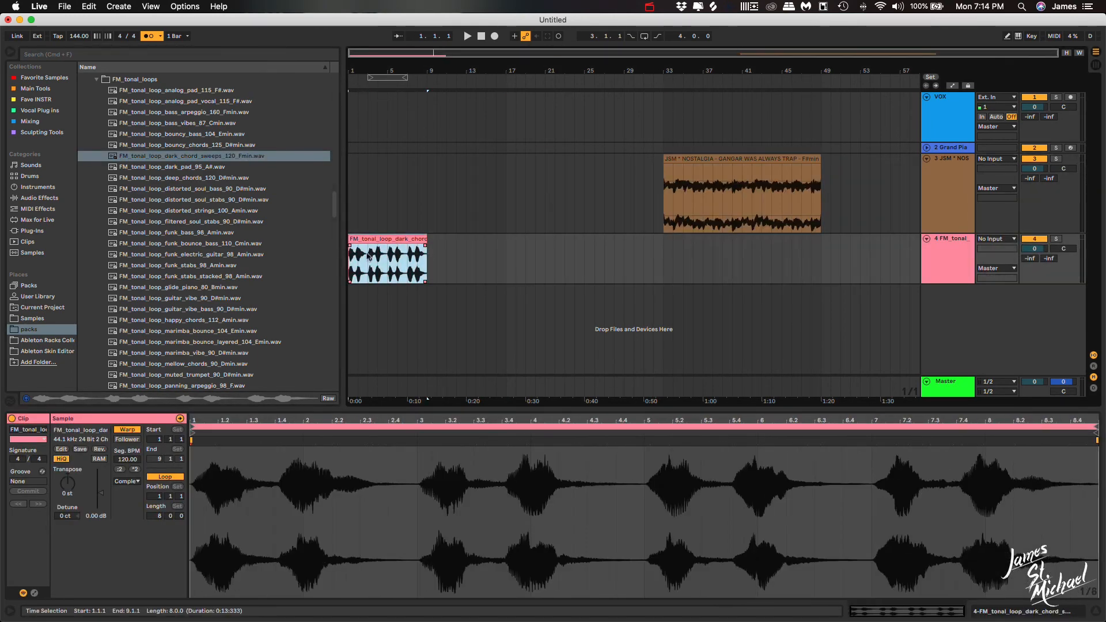
key("z")
scroll(386, 257, "left", 3)
scroll(474, 268, "down", 6)
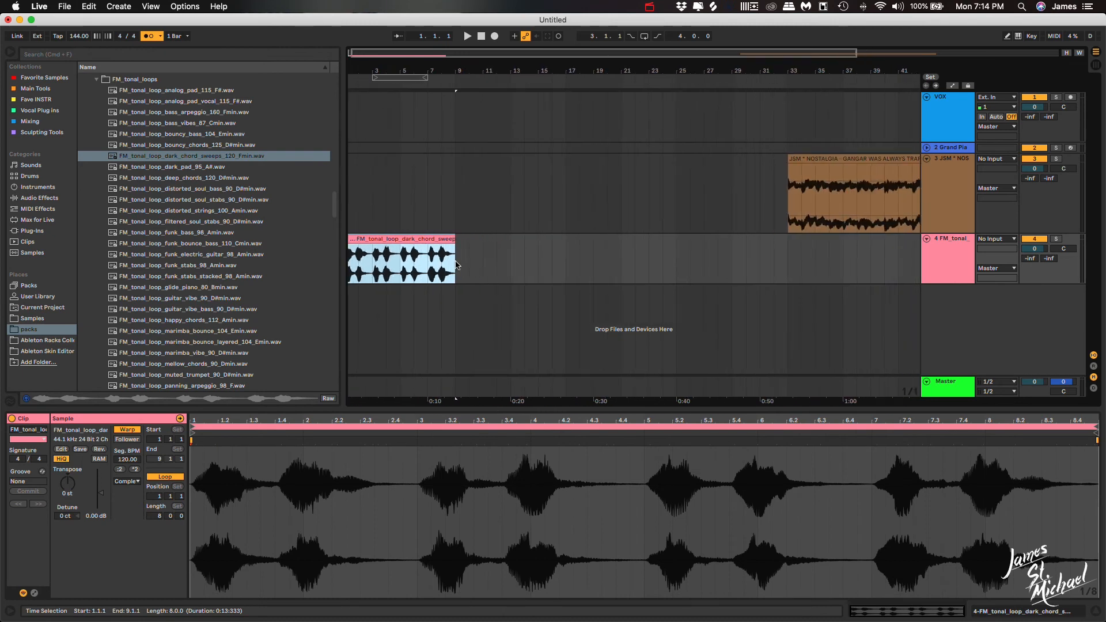
Duplicate the dark chord sweeps clip directly after itself on its track and play the arrangement from bar 1
scroll(455, 265, "up", 2)
scroll(457, 265, "left", 2)
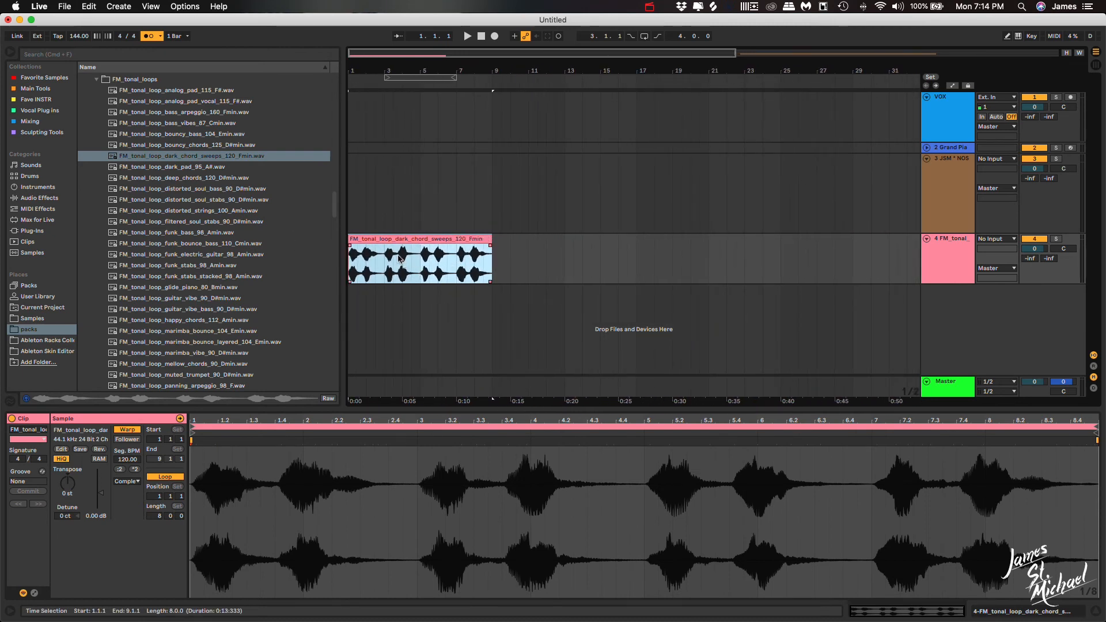
scroll(399, 258, "down", 3)
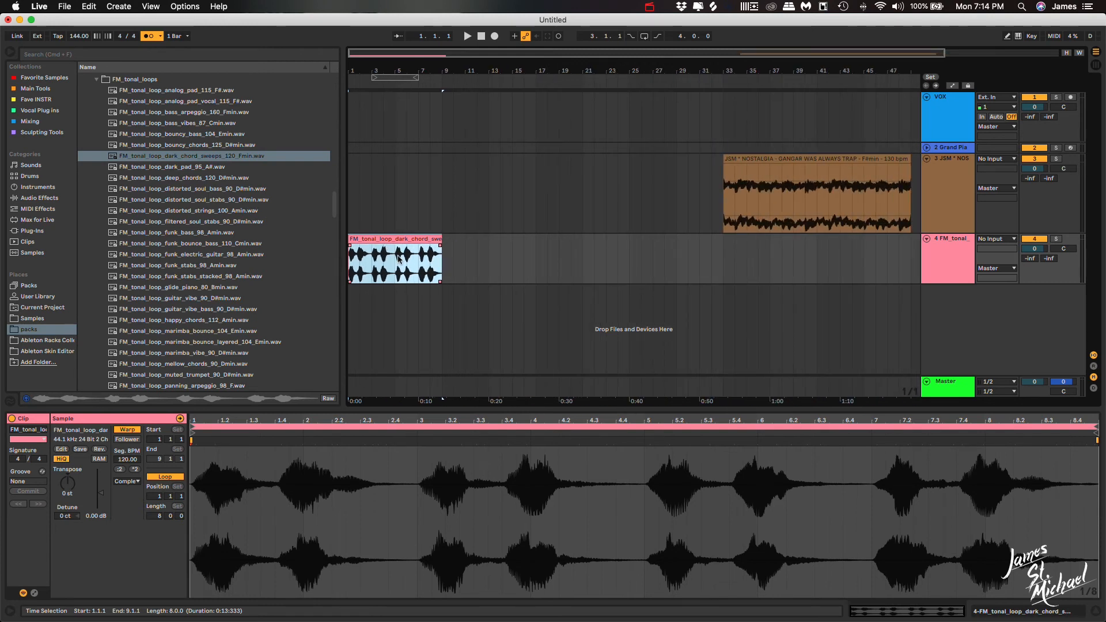
key("super+d")
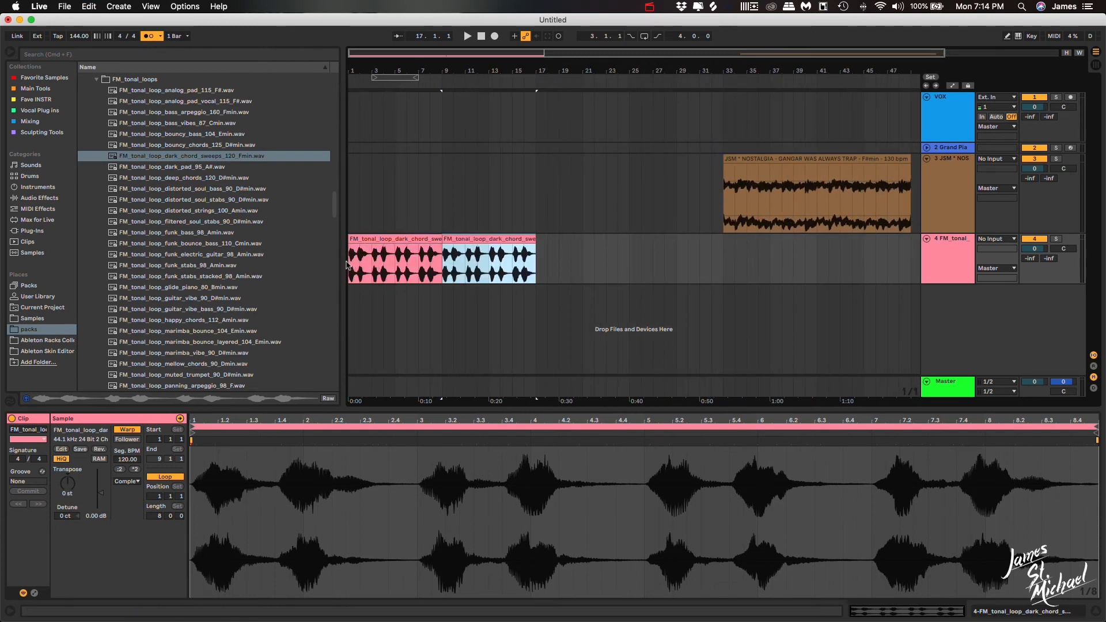
left_click(348, 264)
key("space")
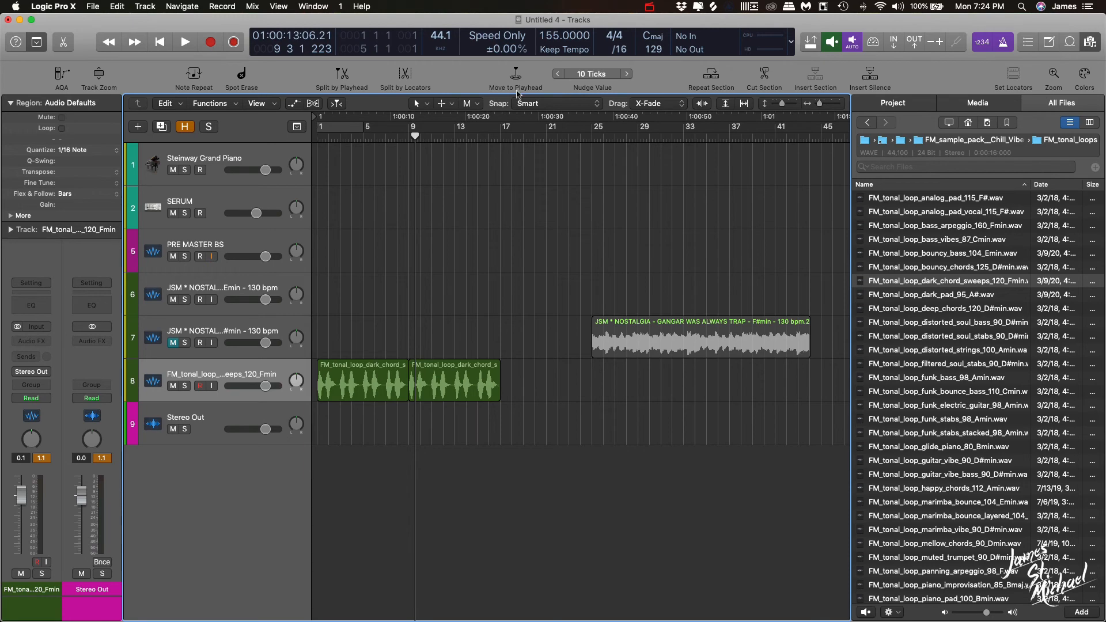
Switch to Logic Pro X, open the Smart Tempo project settings and review the Project Tempo mode options, keeping Keep Project Tempo
left_click(564, 49)
left_click(596, 49)
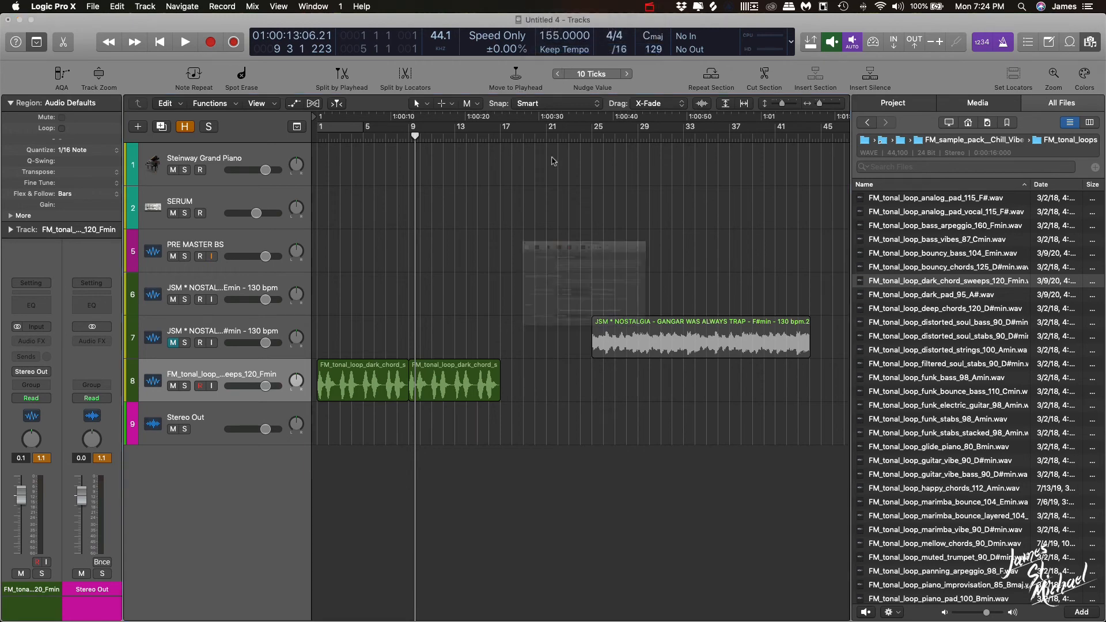
left_click(564, 181)
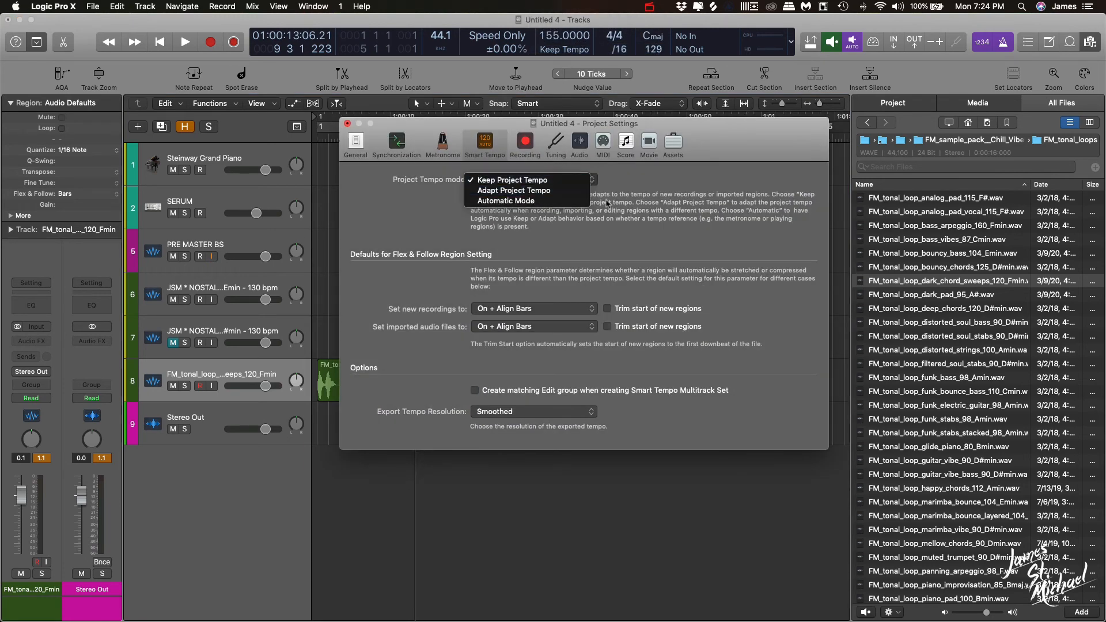
left_click(643, 208)
left_click(583, 181)
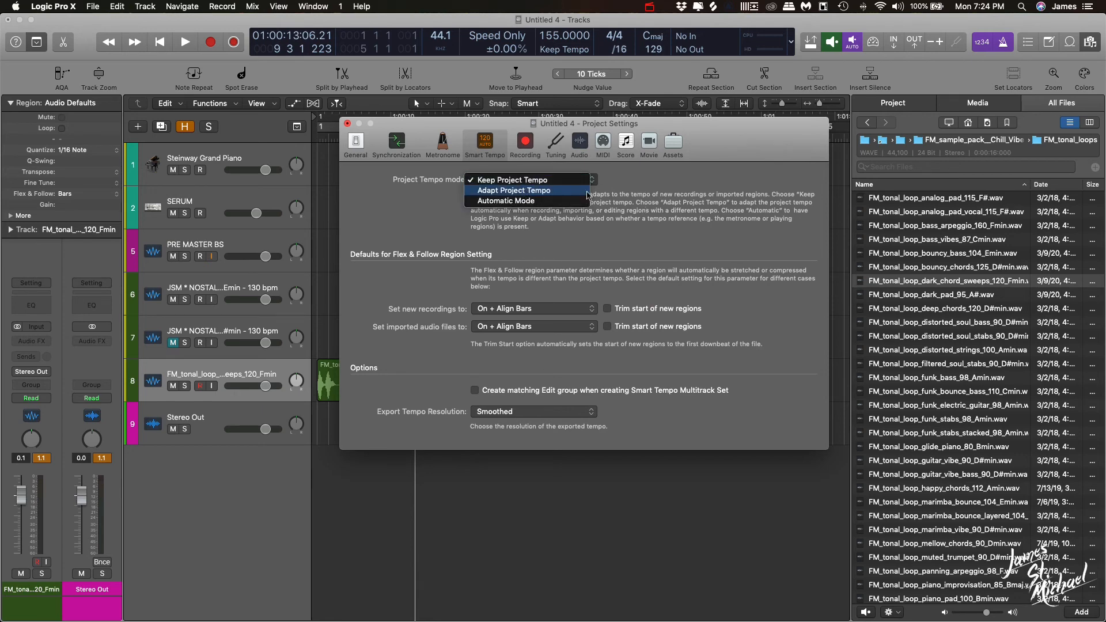
left_click(544, 180)
left_click(544, 181)
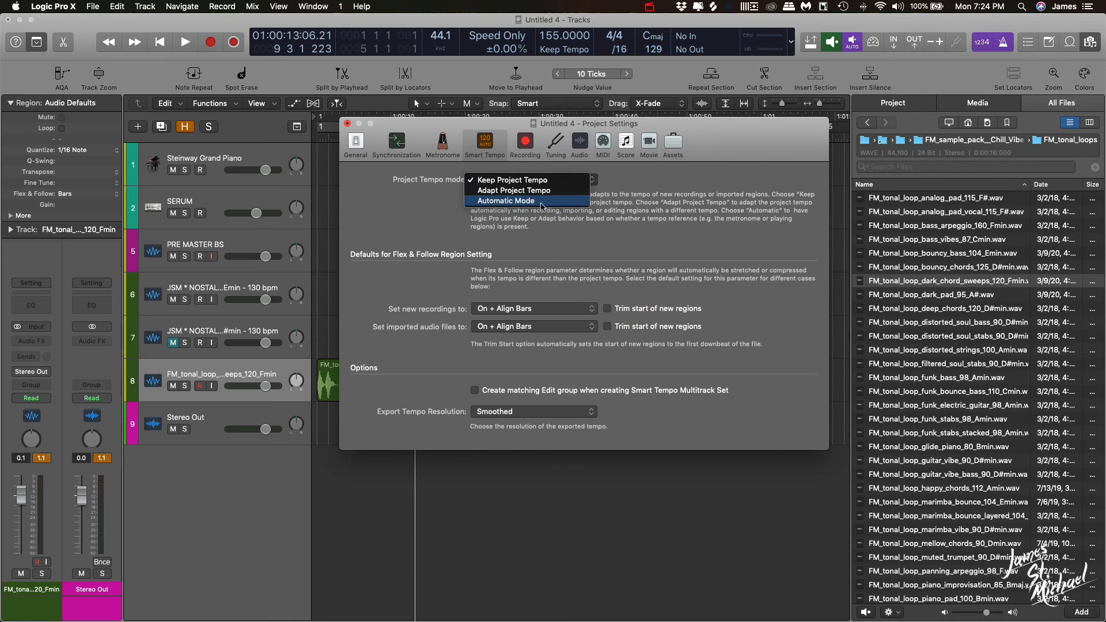
left_click(603, 223)
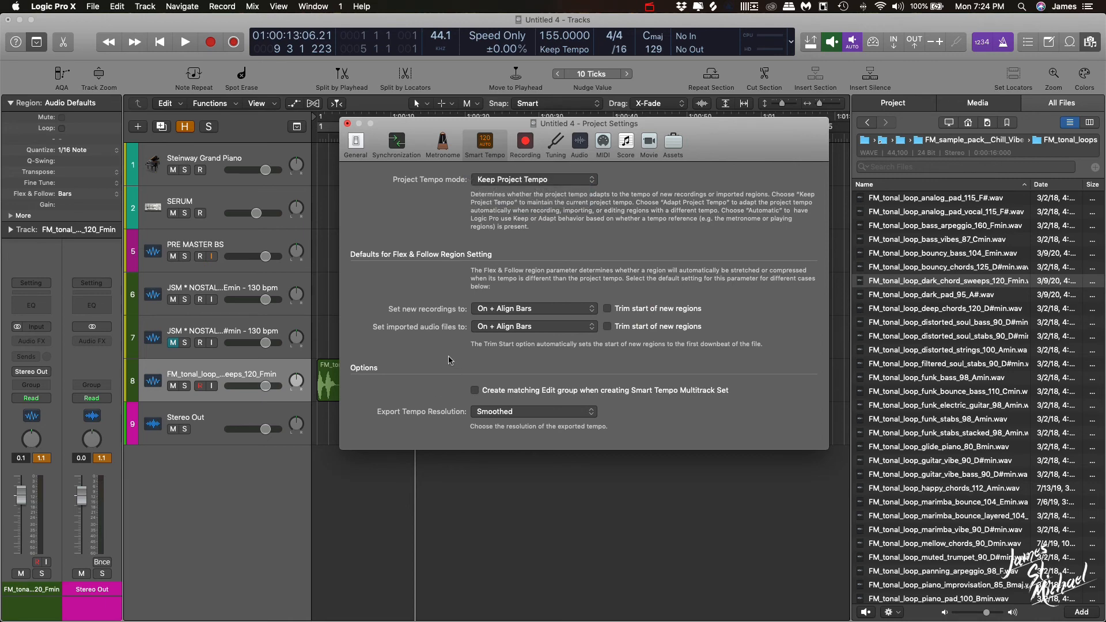
Review the Flex & Follow options for imported audio files, keeping On + Align Bars, and close the project settings
left_click(512, 330)
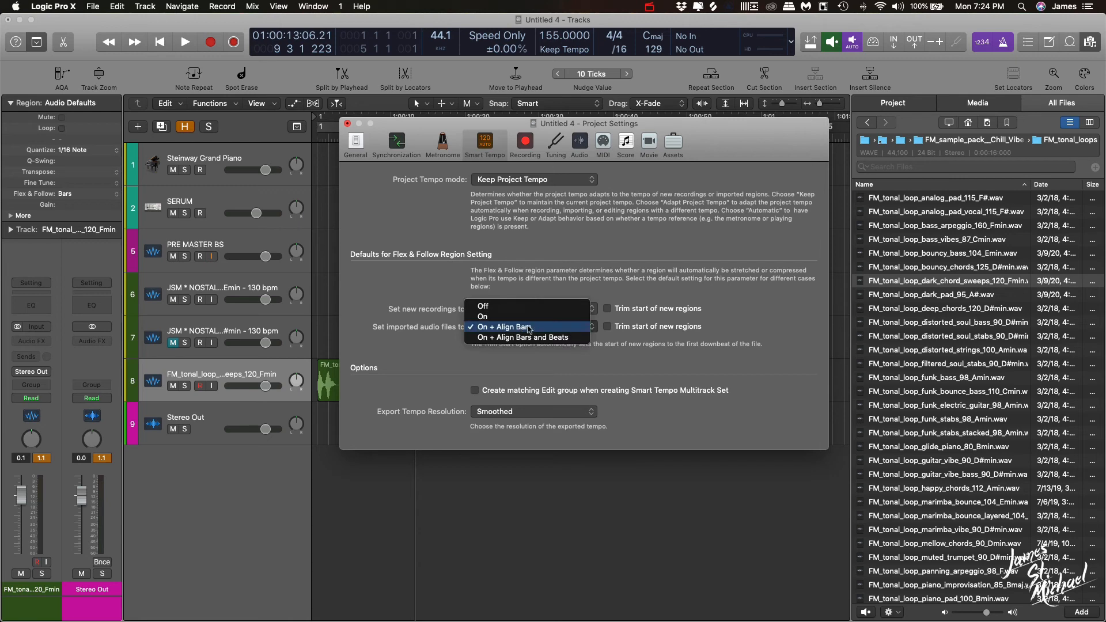
left_click(410, 334)
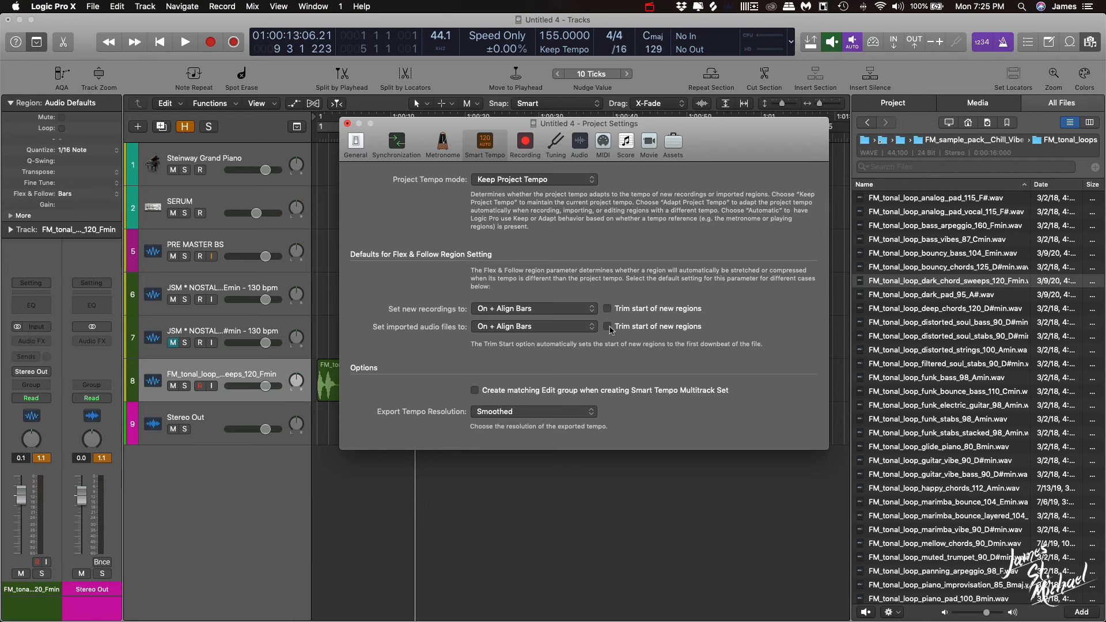
left_click(348, 124)
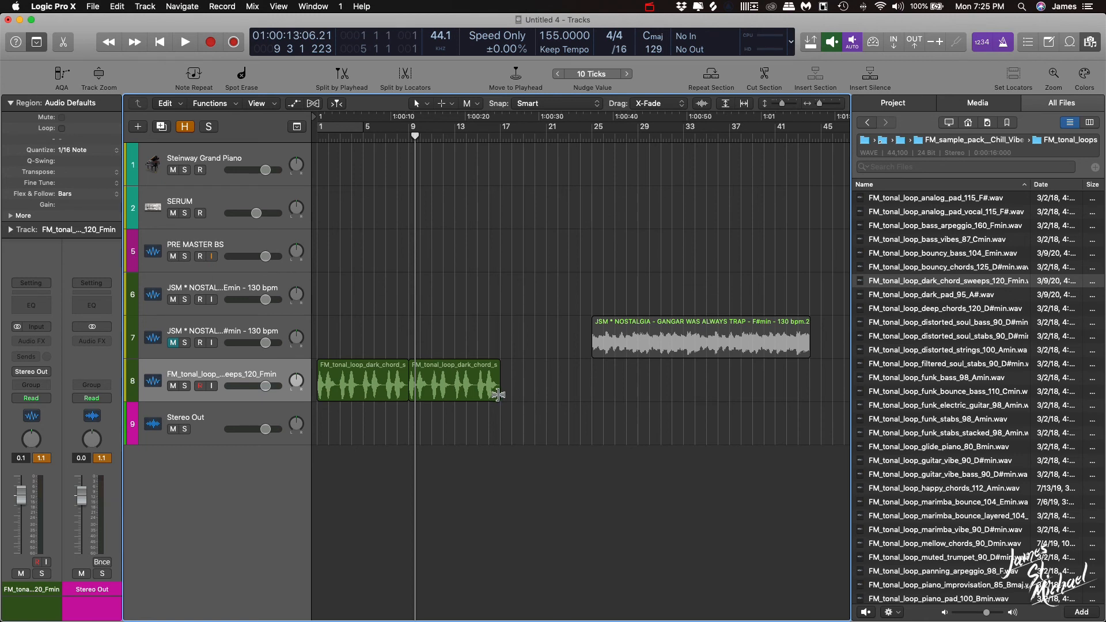
Select the second dark chord sweeps region on track 8
mouse_move(497, 395)
left_mouse_down()
mouse_move(518, 396)
mouse_move(495, 395)
left_mouse_up()
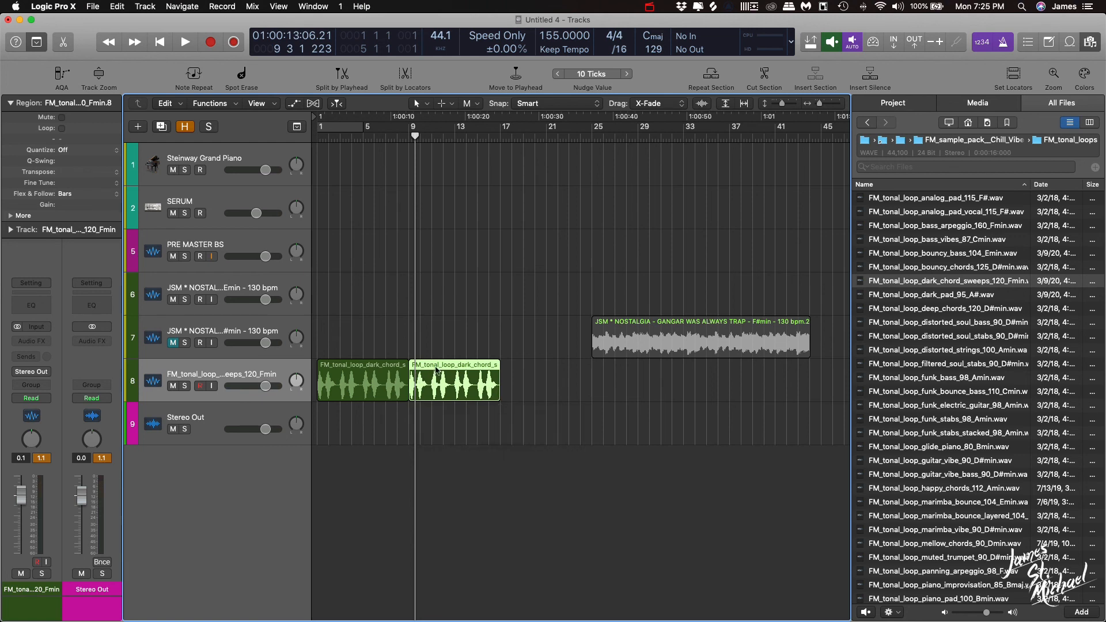